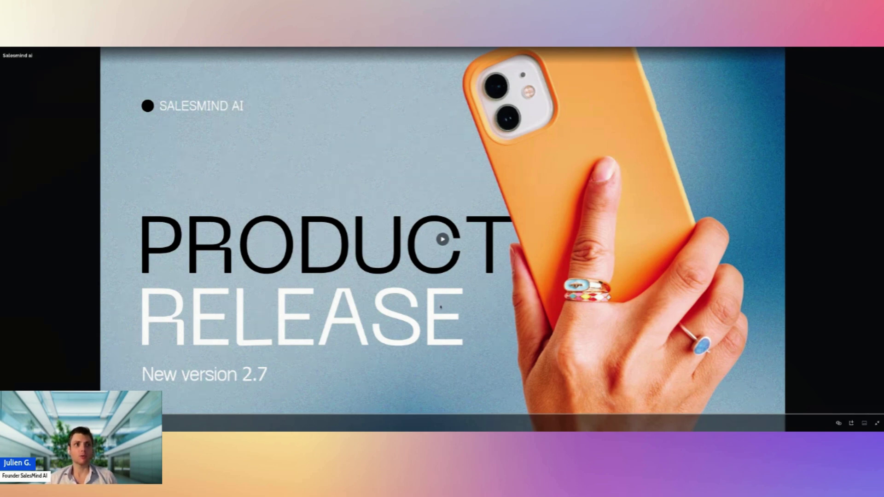
Step: Play the v2.7 release presentation, pause at engagement, skip to the interface slide, then rewind slightly
left_click(431, 297)
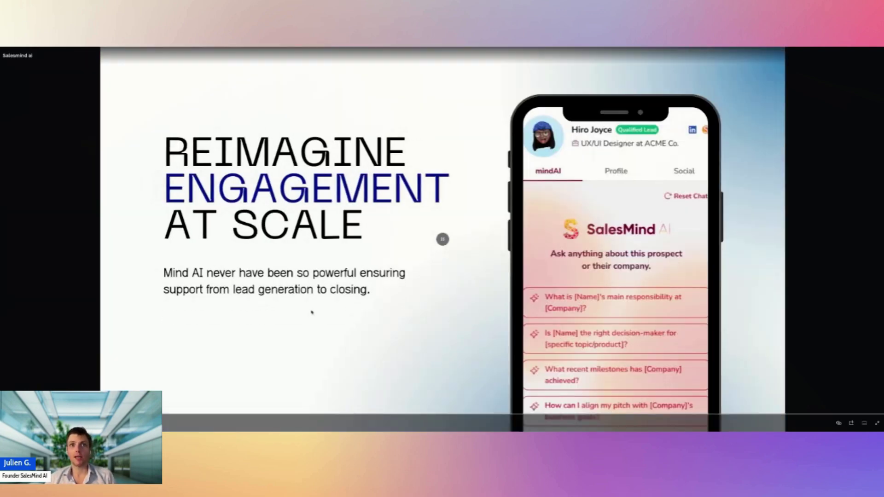
left_click(380, 299)
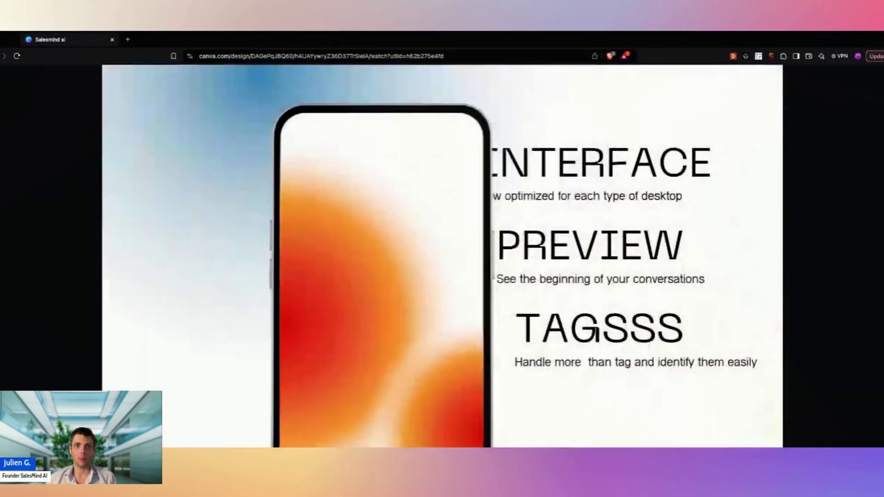
left_click(508, 393)
left_click(502, 393)
left_click(502, 393)
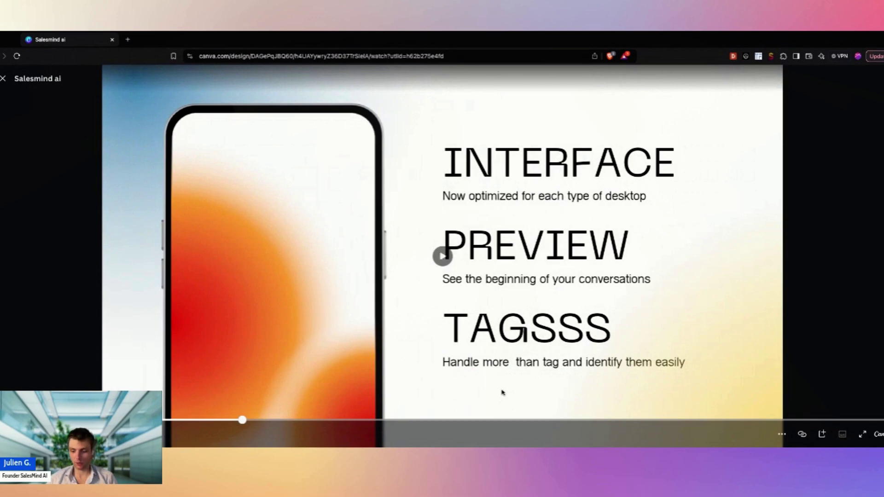
key("Left")
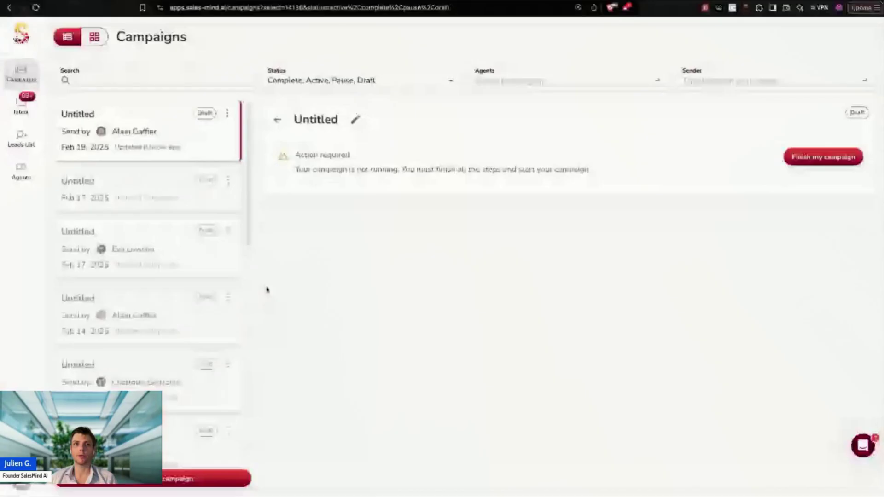
Step: Open the first sender's Settings from its Actions menu in the Agents list
left_click(46, 172)
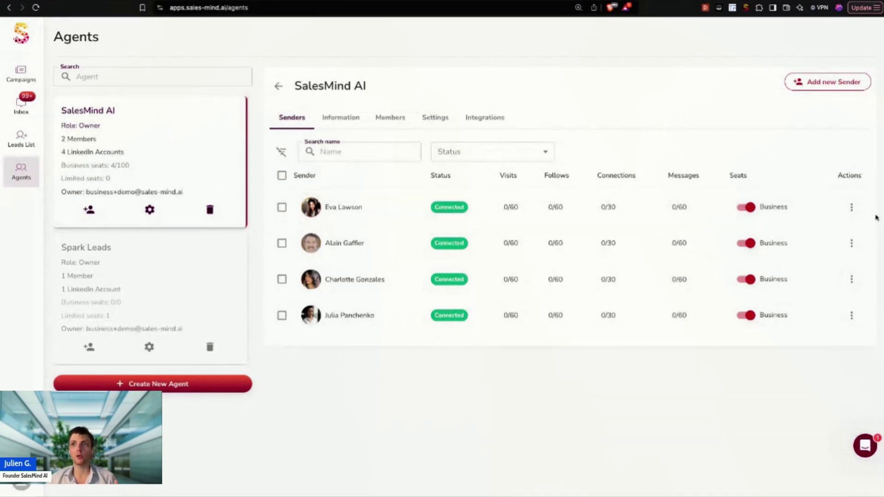
left_click(850, 209)
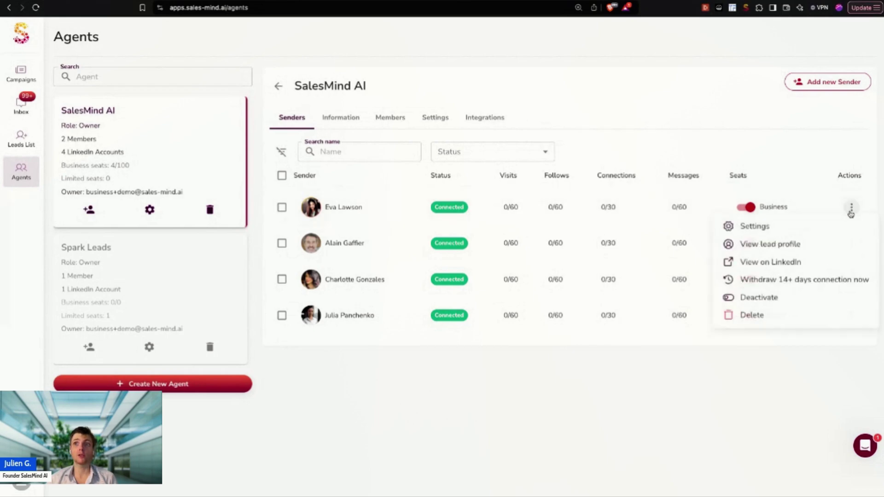
left_click(754, 226)
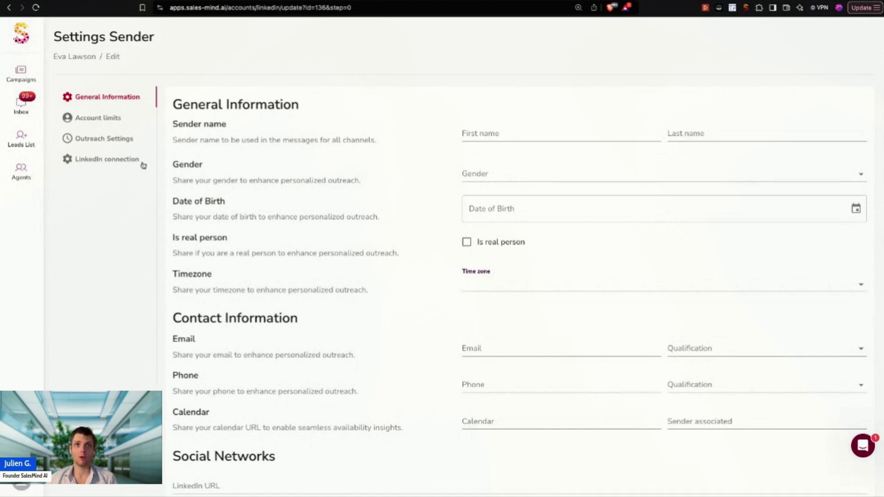
Step: Set the sender's Account limits to 55 daily connection requests and 150 messages per day
left_click(115, 118)
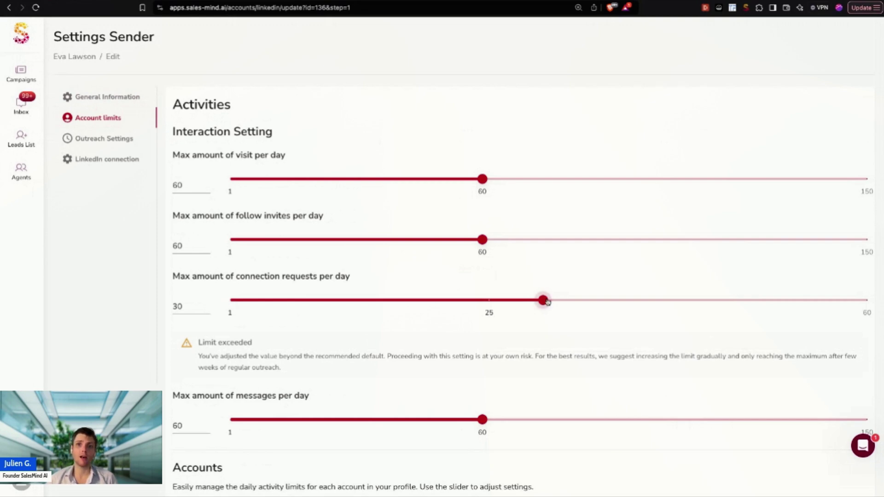
key("Left")
key("Left")
key("Left")
key("Left")
key("Left")
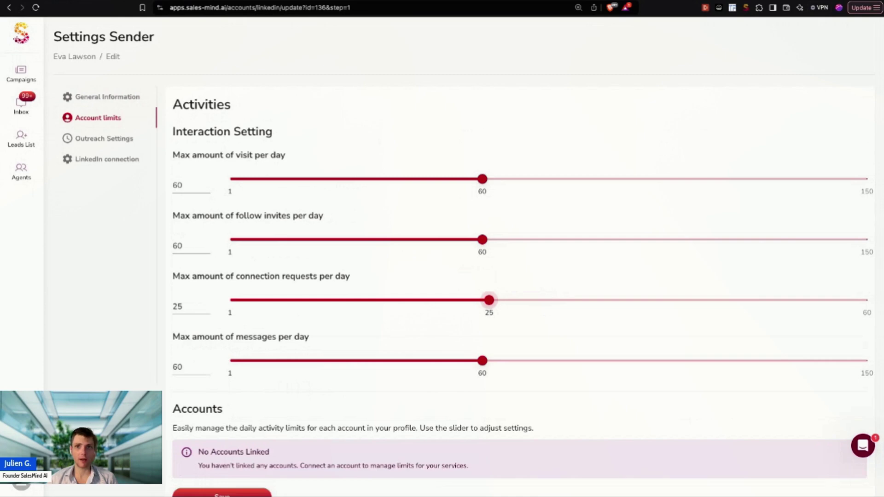
key("Right")
key("Right")
key("Right")
key("Right")
key("Right")
key("Right")
key("Right")
key("Right")
key("Right")
key("Right")
key("Right")
key("Right")
key("Right")
key("Right")
key("Right")
key("Right")
key("Right")
key("Right")
key("Right")
key("Right")
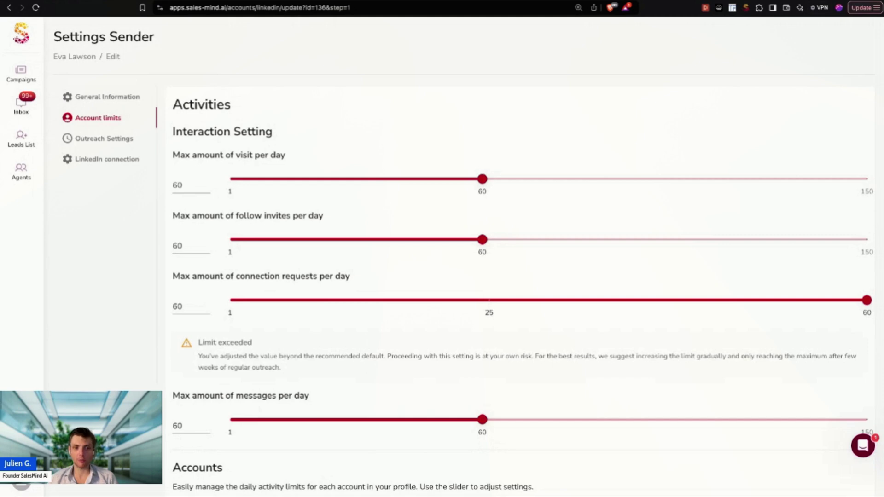
left_click(490, 302)
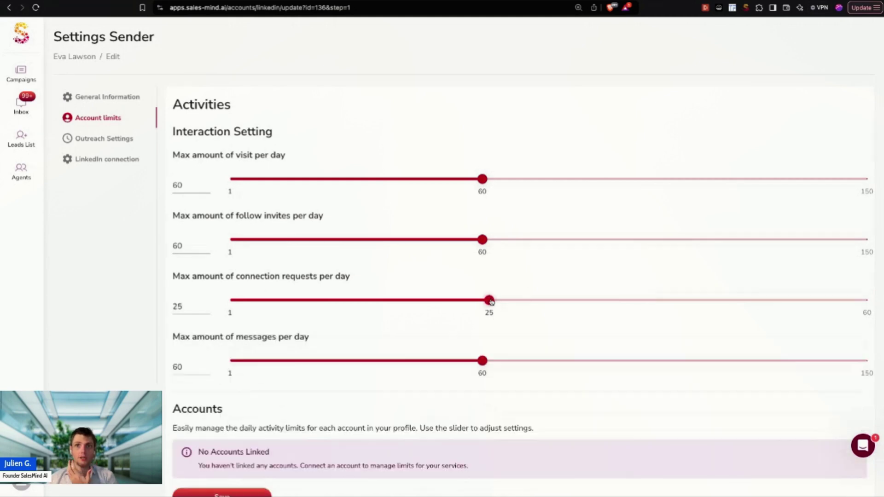
key("End")
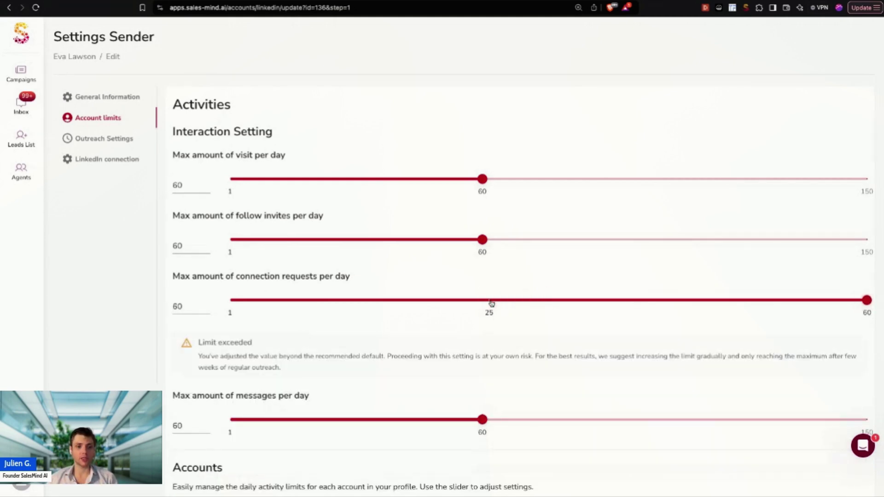
left_click(530, 301)
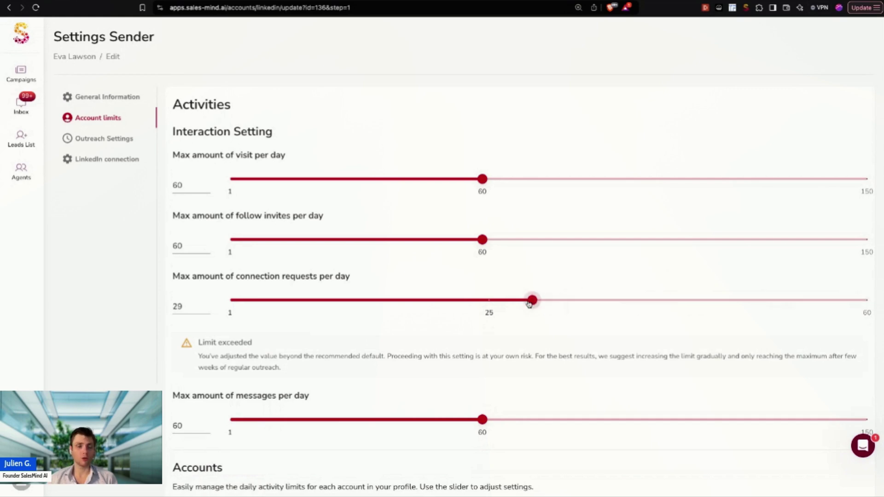
left_click_drag(530, 301, 813, 301)
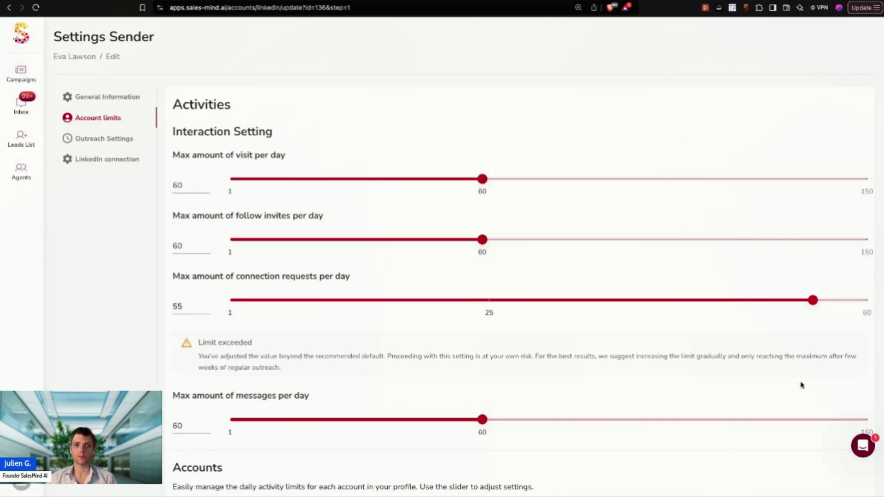
left_click_drag(505, 421, 867, 419)
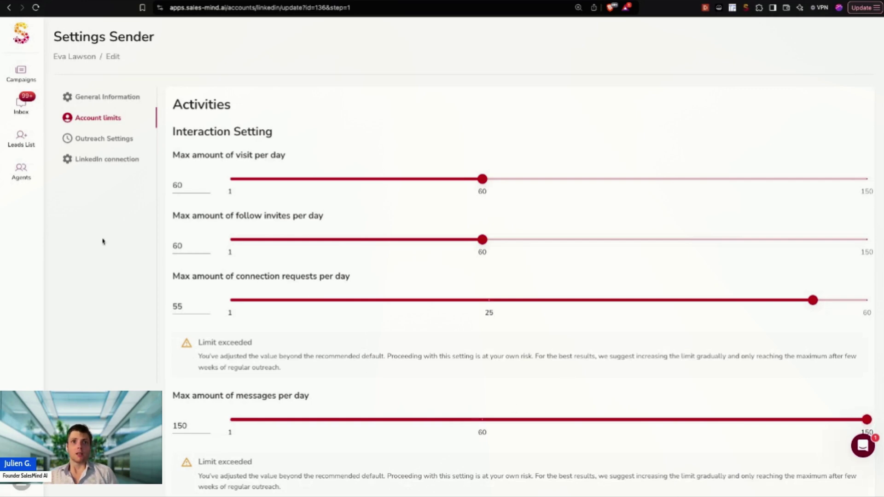
Step: Start connecting an IMAP account for the sender, entering the email address and password
left_click(97, 164)
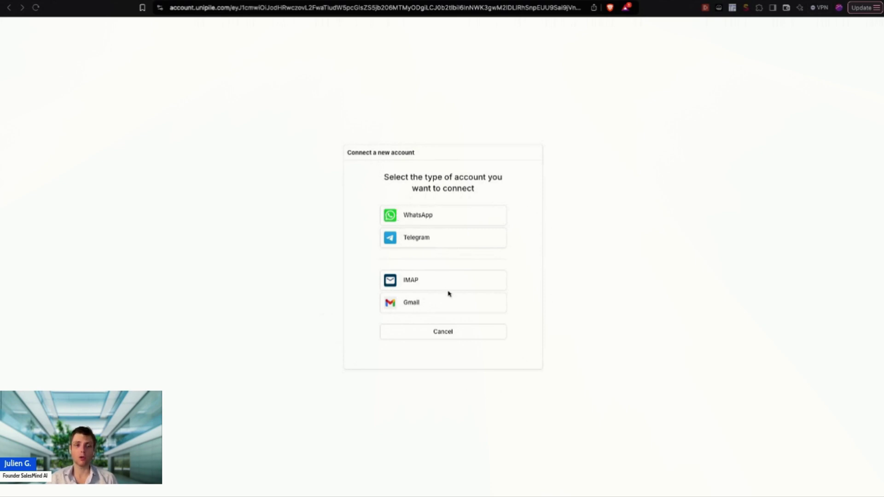
left_click(421, 284)
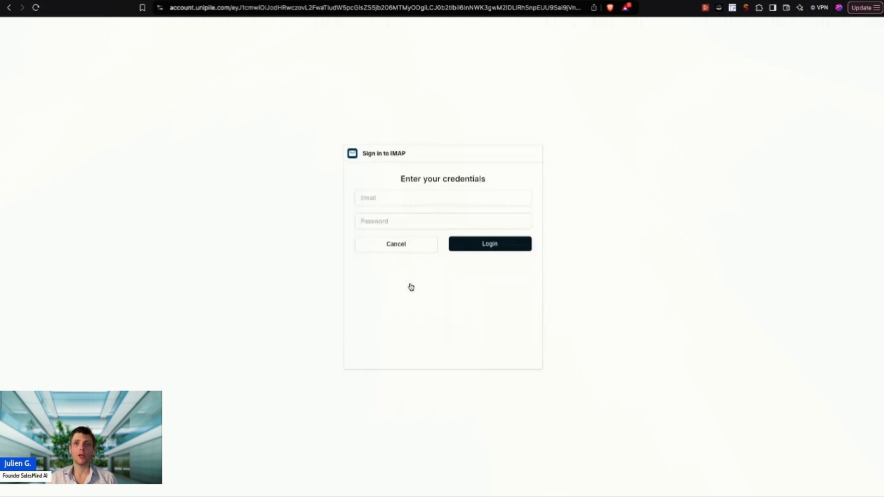
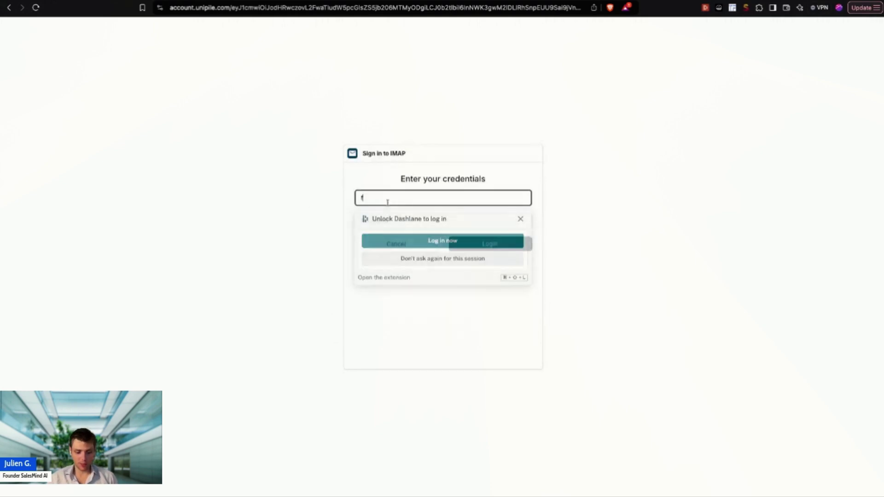
key("Tab")
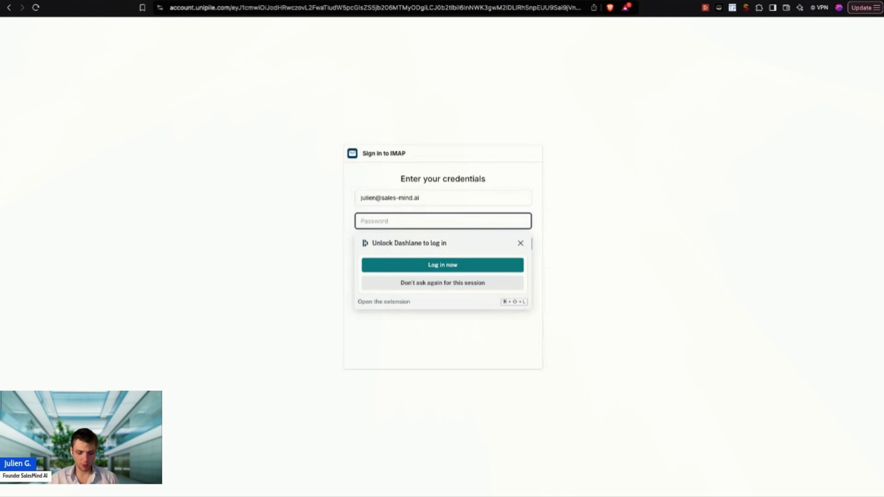
type("••••••••••••")
key("Return")
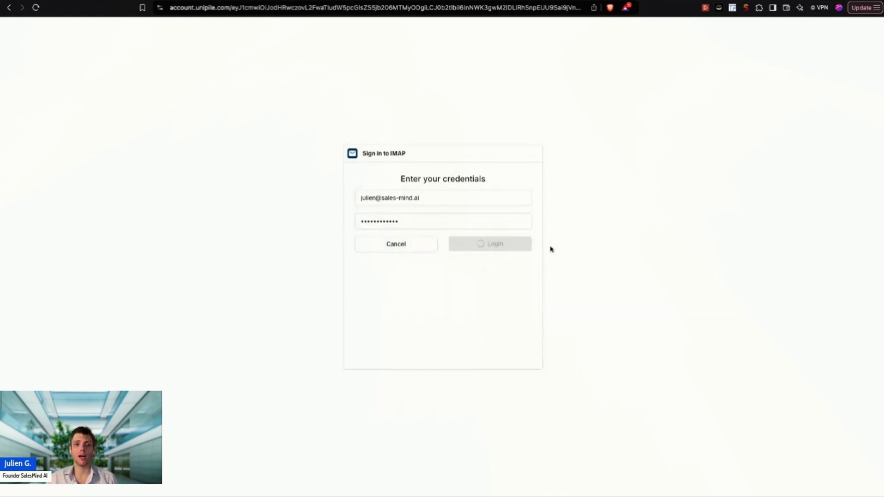
Step: Abandon the IMAP server host and port form with Cancel
left_click(393, 257)
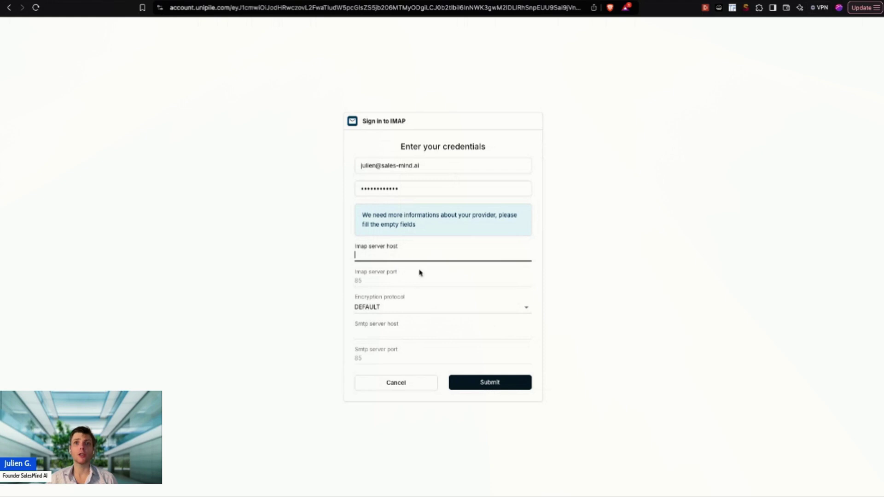
left_click(385, 283)
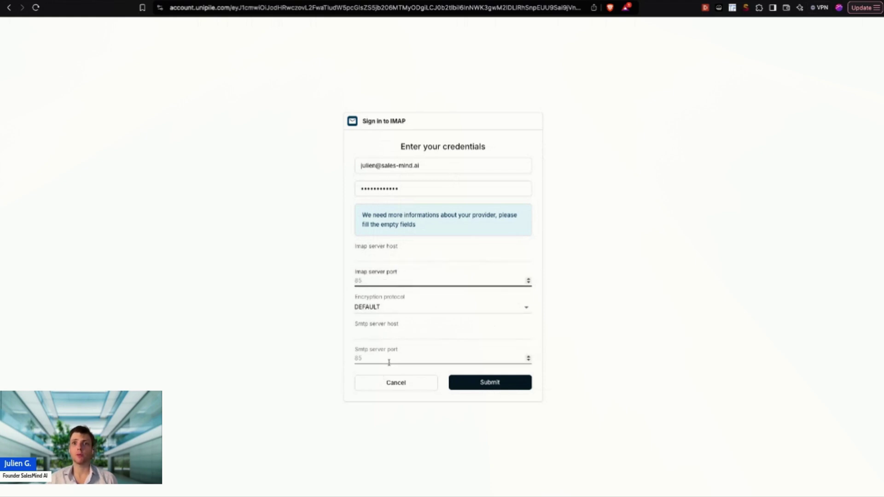
left_click(390, 383)
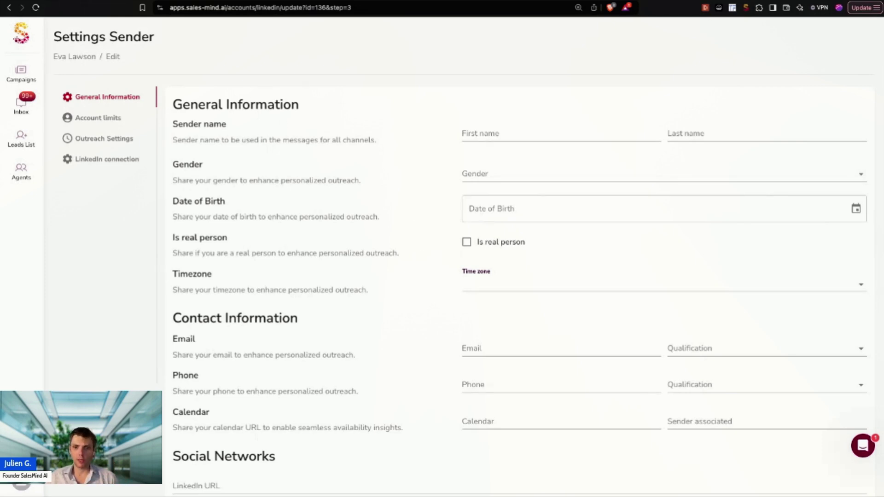
scroll(418, 152, "down", 1)
Step: Open the Inbox of 373 unresponded conversations, zooming the page in and back out
left_click(34, 105)
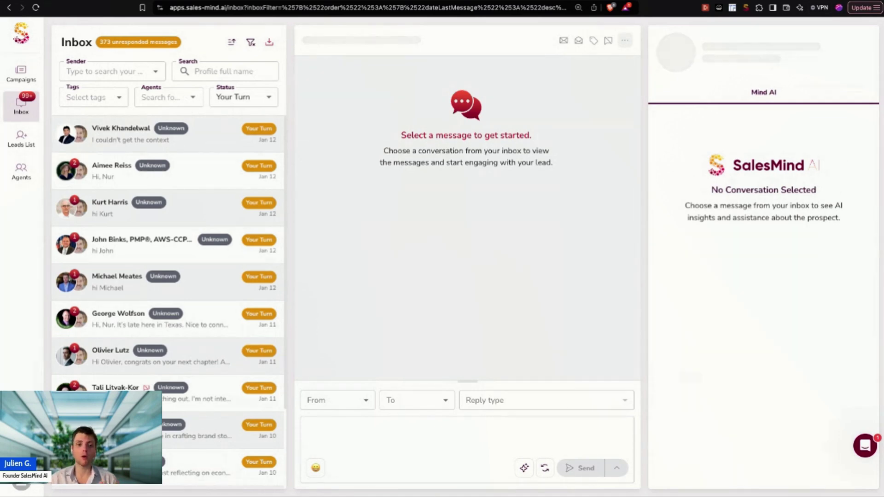
key("super+plus")
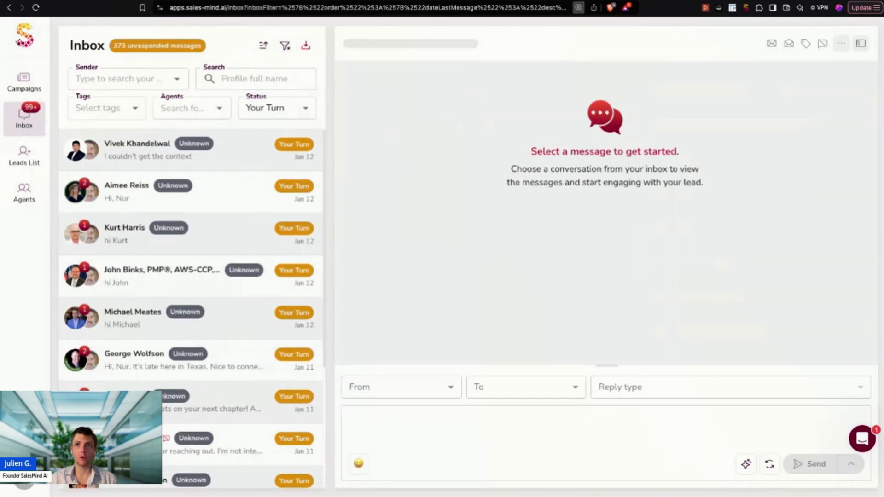
key("super+plus")
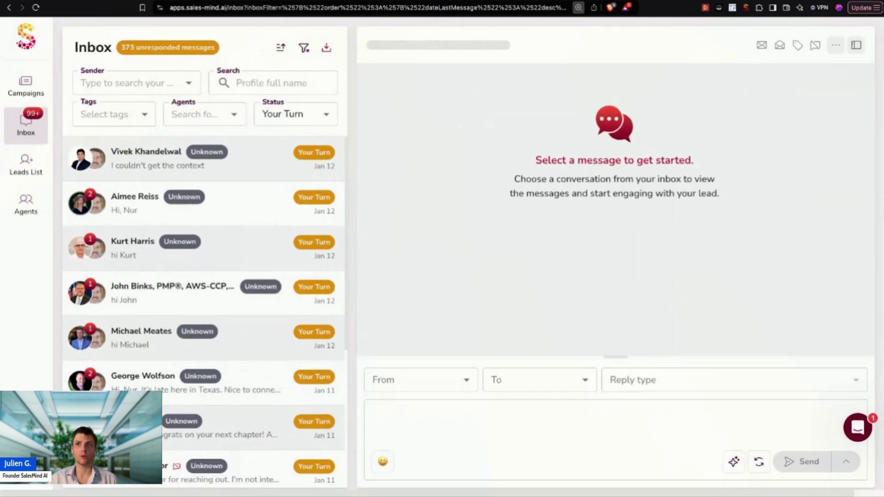
key("super+minus")
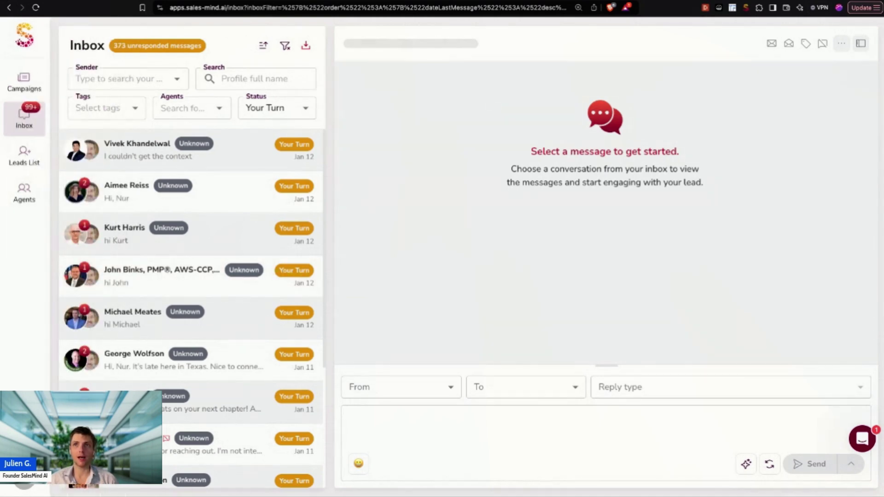
Step: Open the third inbox conversation and show the lead's profile details panel
left_click(861, 44)
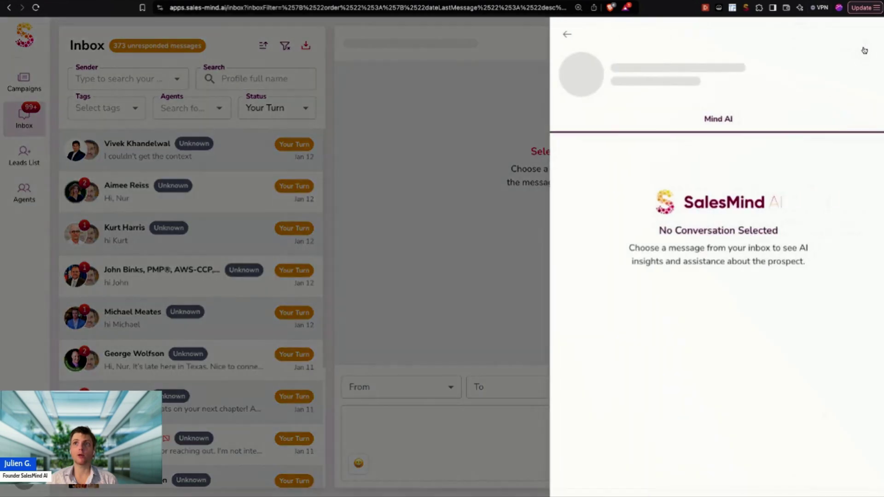
left_click(421, 201)
left_click(239, 237)
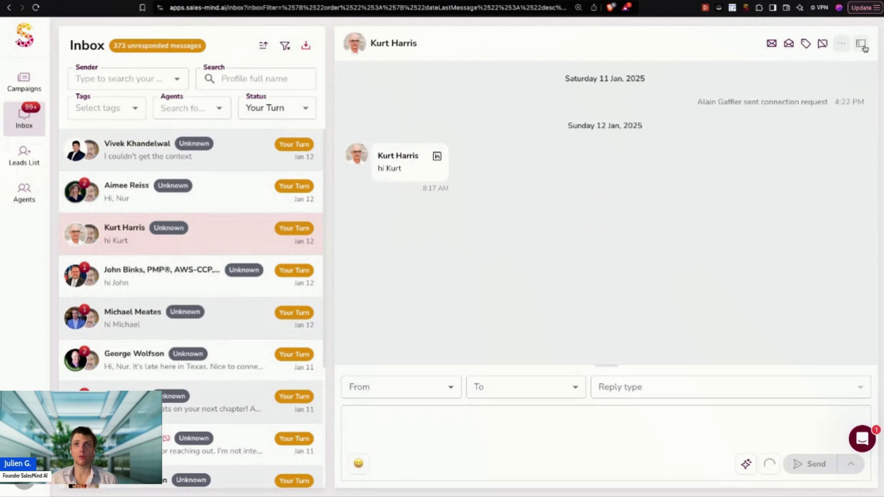
left_click(863, 46)
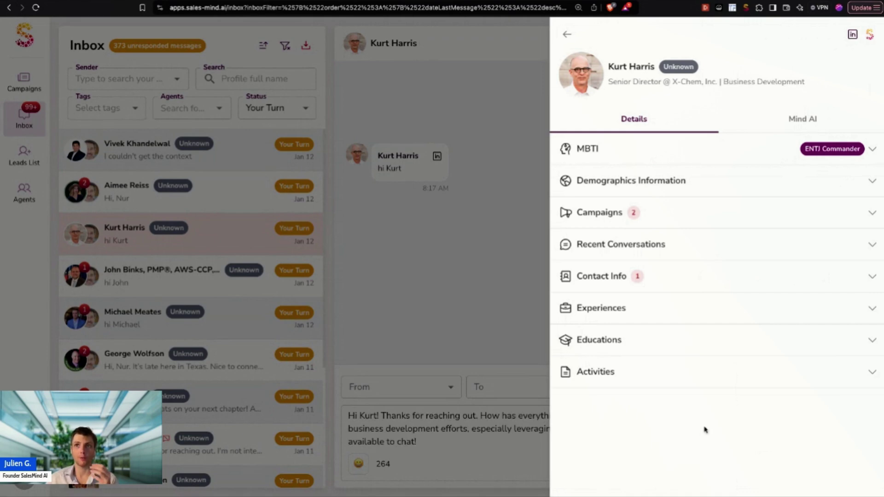
Step: Expand the lead's MBTI section, read the full personality analysis, then collapse it
left_click(741, 162)
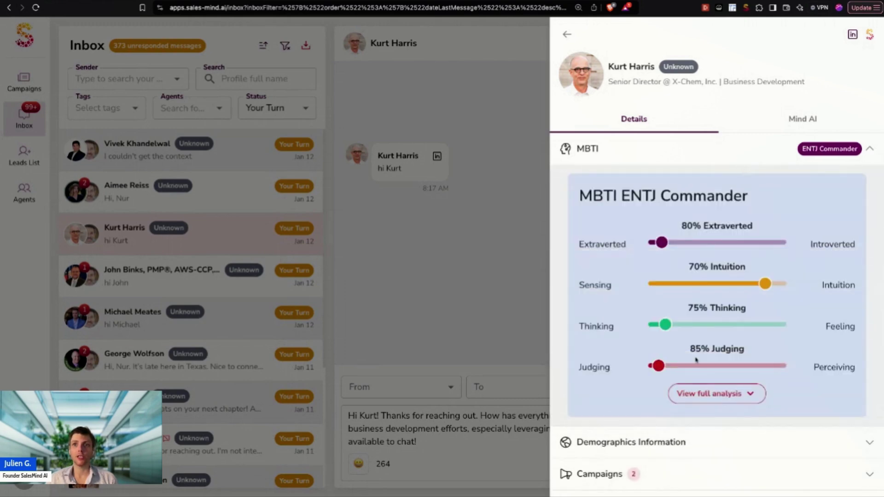
left_click(726, 403)
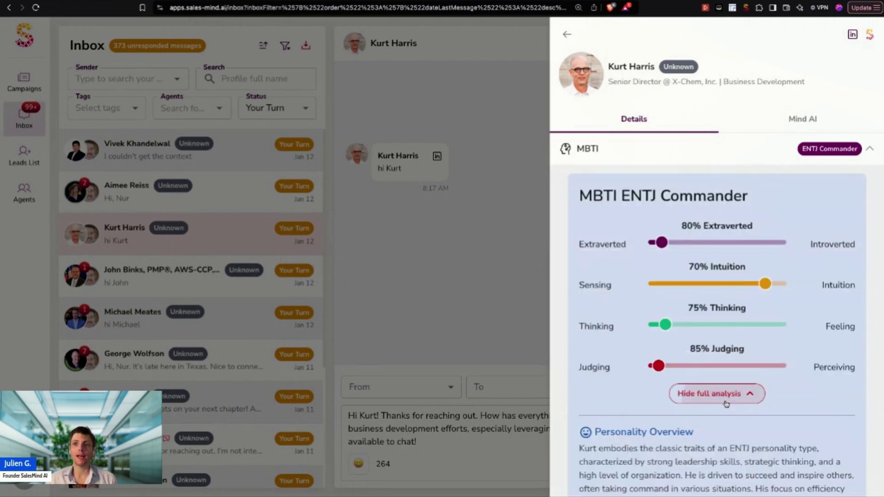
scroll(742, 340, "down", 3)
scroll(739, 339, "up", 3)
scroll(742, 340, "down", 4)
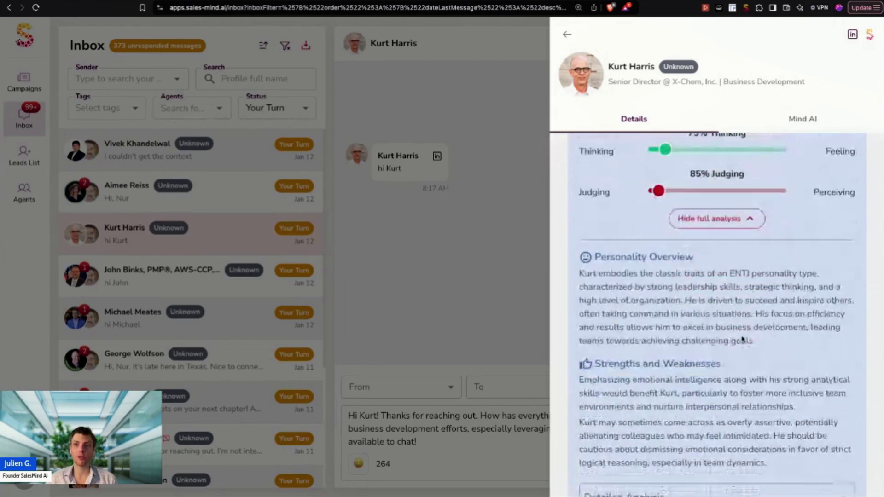
scroll(742, 339, "up", 4)
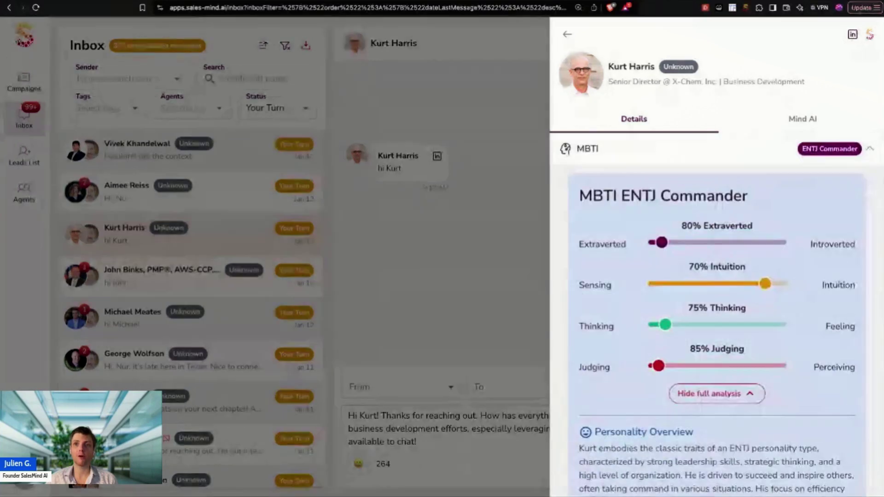
left_click(711, 149)
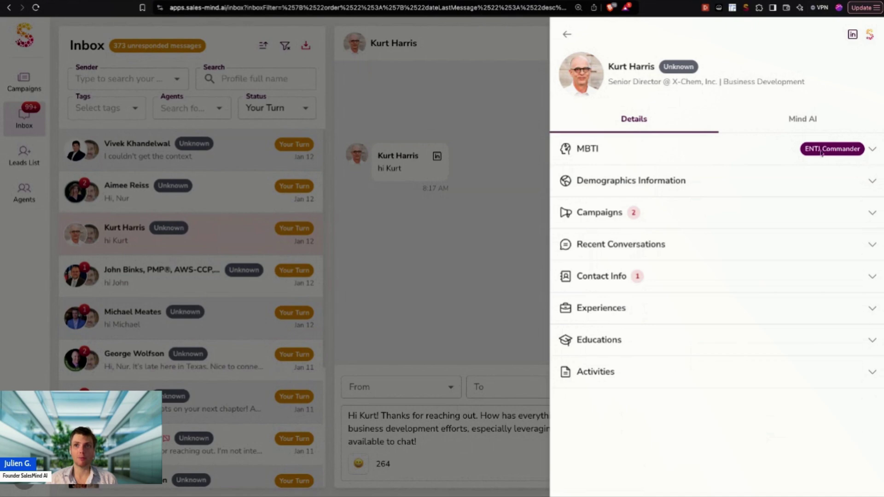
Step: Peek at Demographics, Campaigns, Recent Conversations and Contact Info, then expand Activities
left_click(764, 182)
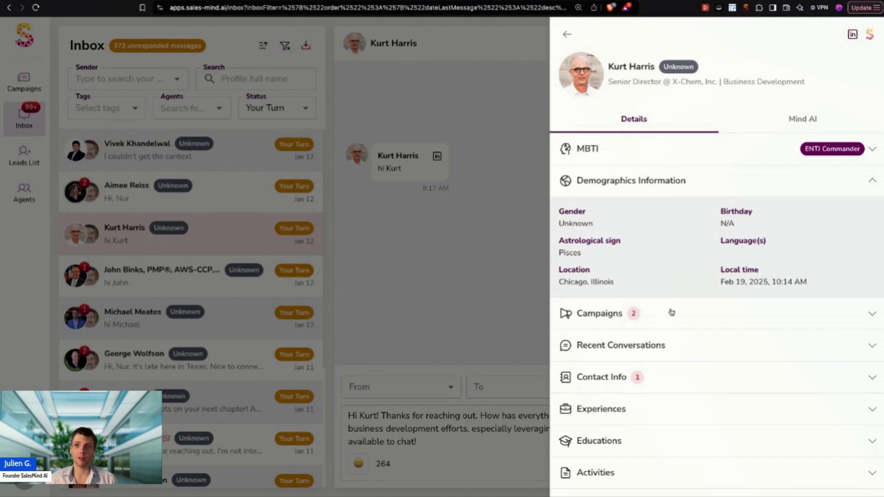
left_click(608, 183)
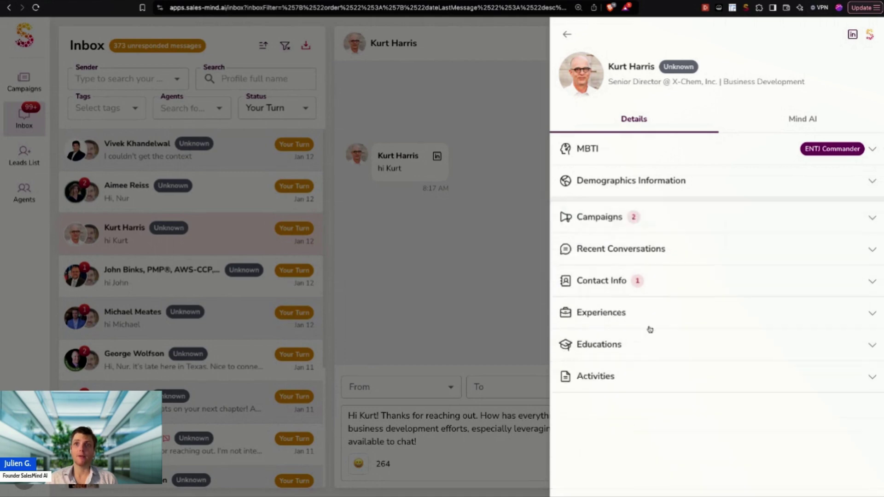
left_click(655, 226)
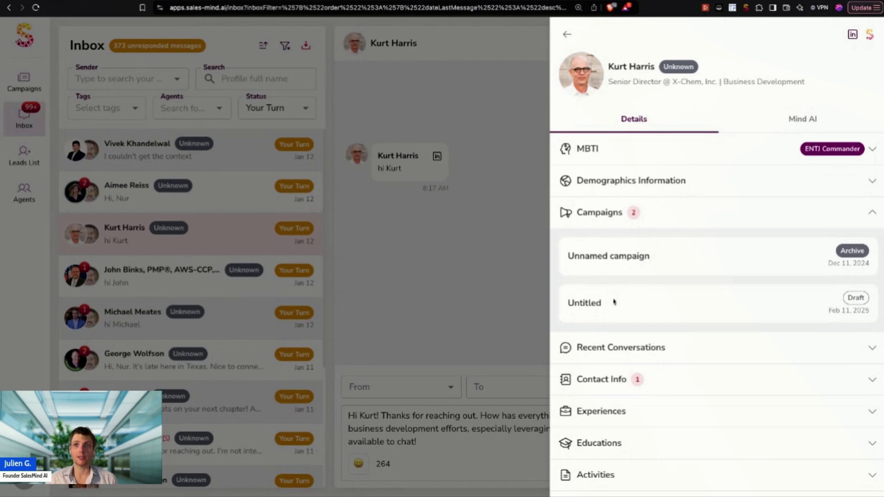
left_click(661, 221)
left_click(695, 250)
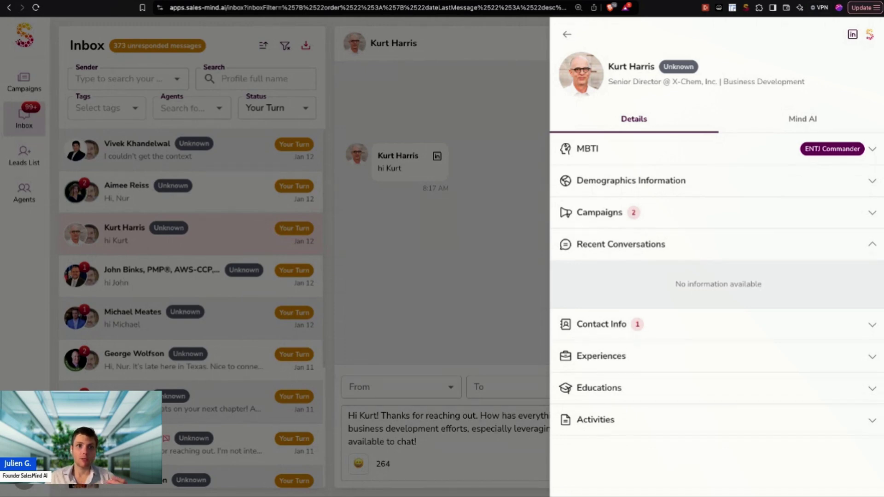
left_click(621, 244)
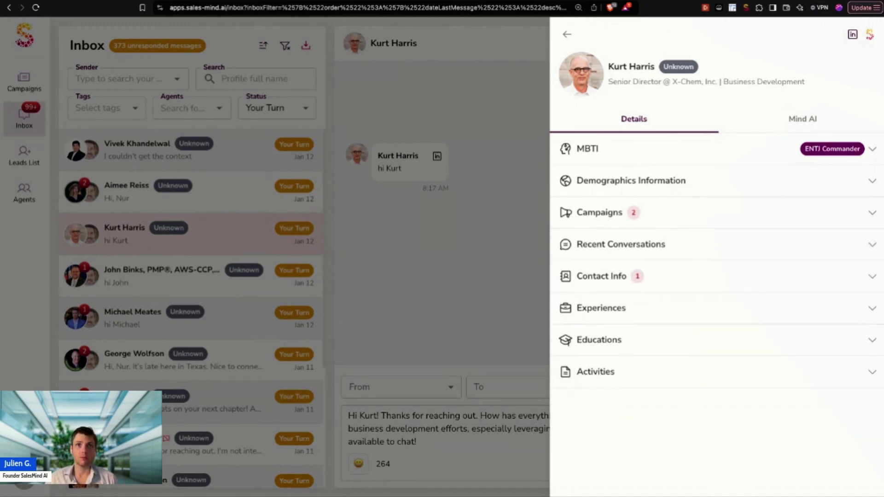
left_click(675, 282)
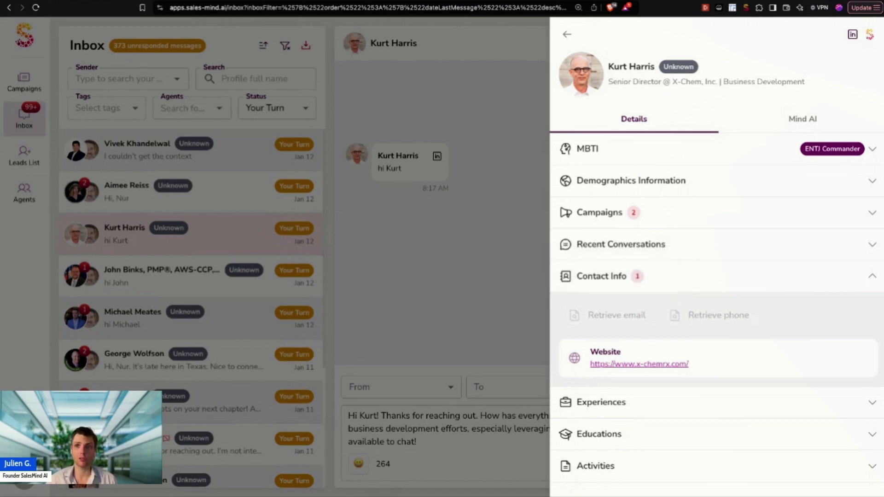
left_click(676, 282)
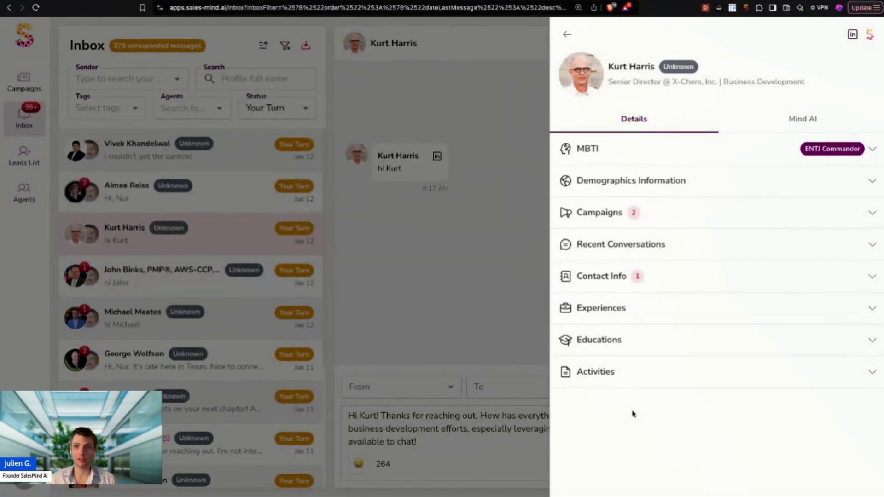
left_click(636, 371)
Step: Scroll through the Activities reposts and back up, then collapse the Activities section
scroll(636, 371, "down", 1)
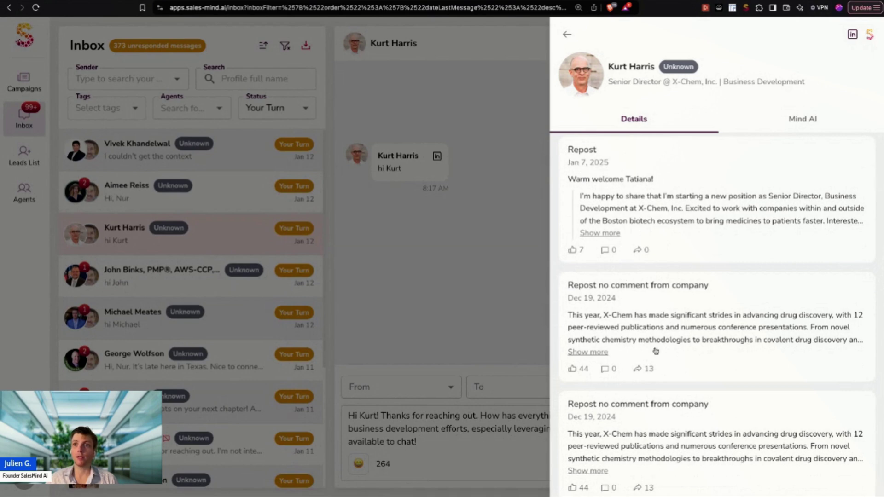
scroll(653, 350, "down", 3)
scroll(686, 317, "down", 8)
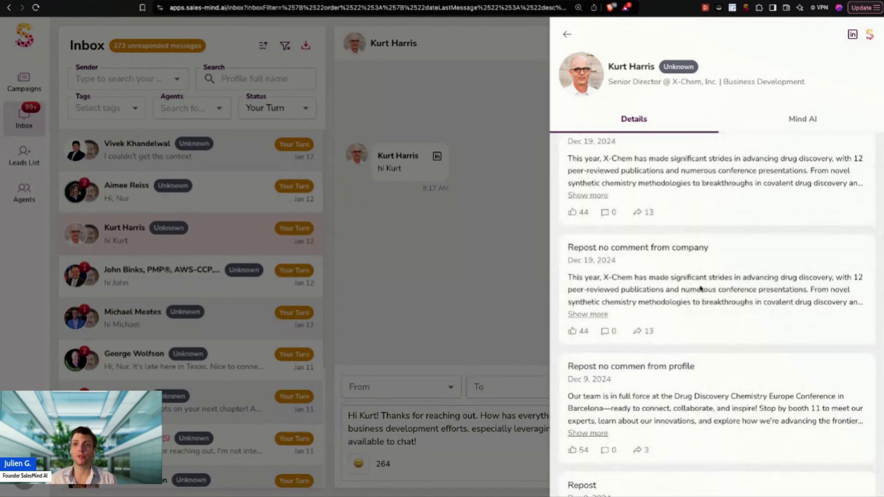
scroll(707, 272, "down", 6)
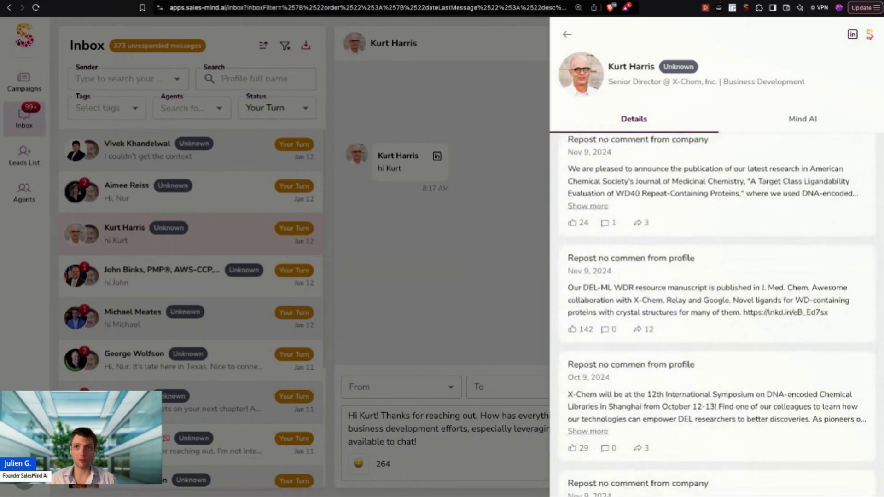
scroll(717, 313, "down", 3)
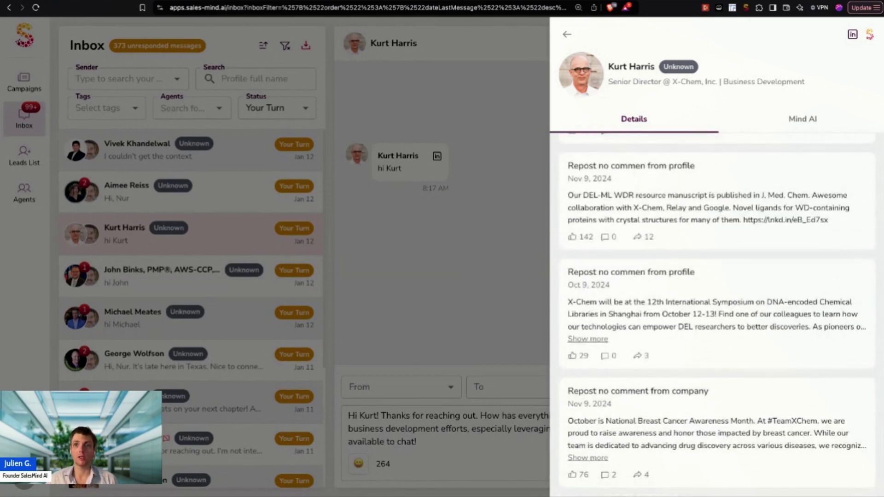
scroll(716, 313, "up", 10)
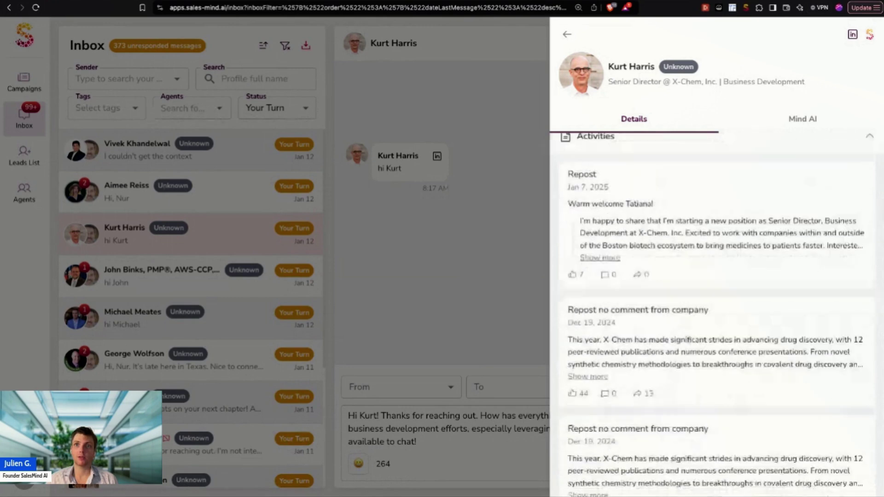
scroll(716, 313, "up", 2)
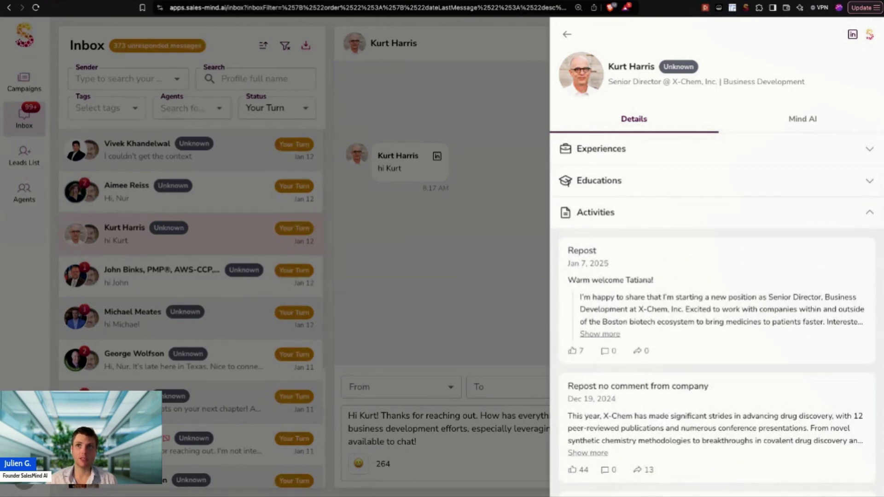
scroll(717, 313, "up", 1)
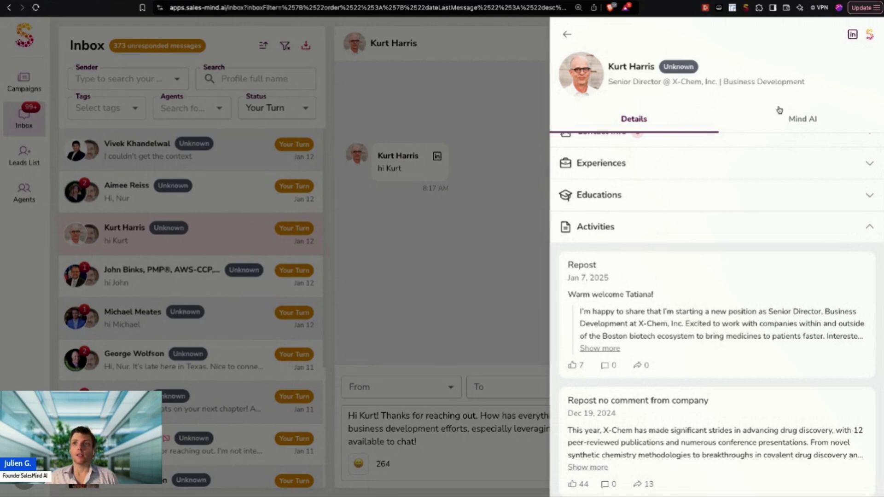
left_click(723, 236)
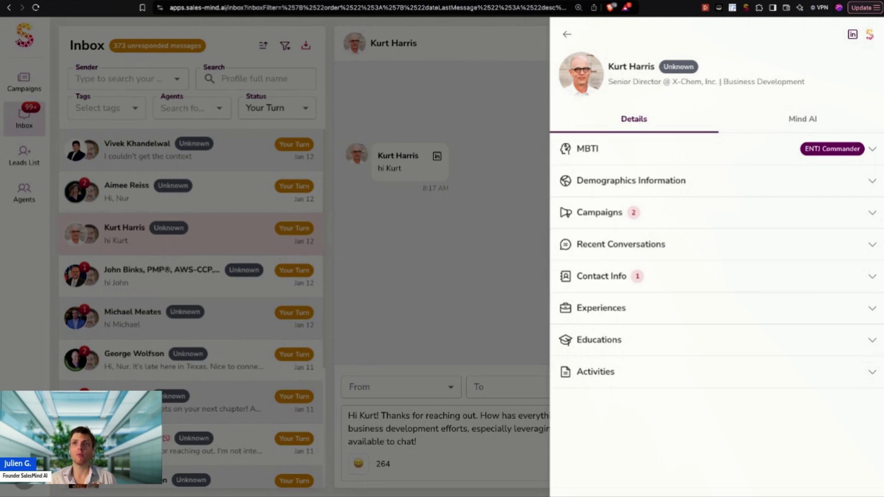
Step: Open the operations director lead's conversation and its profile side panel
left_click(806, 125)
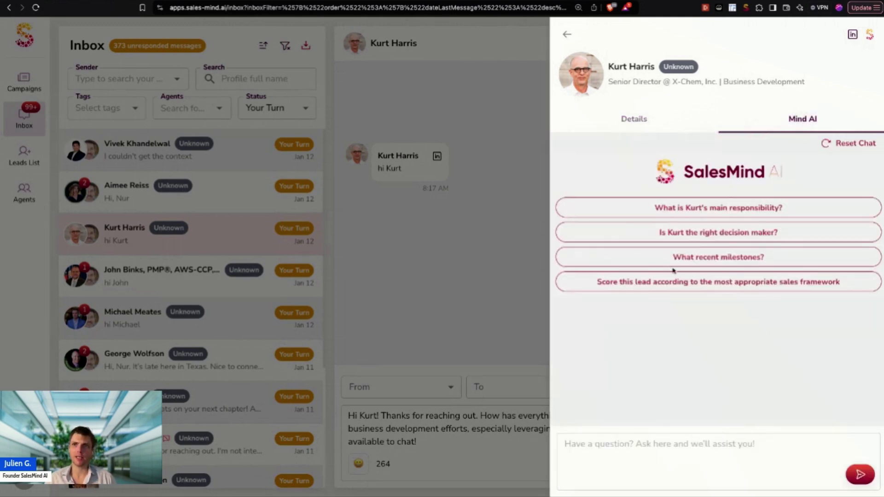
left_click(477, 202)
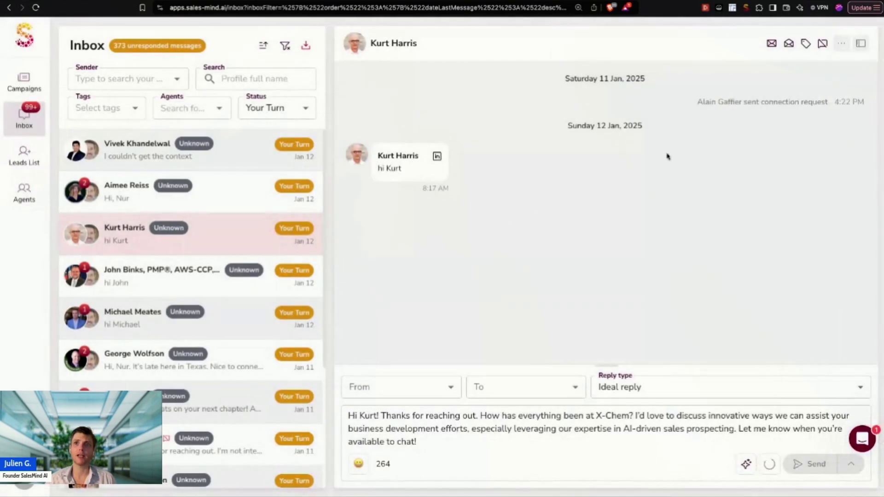
left_click(239, 328)
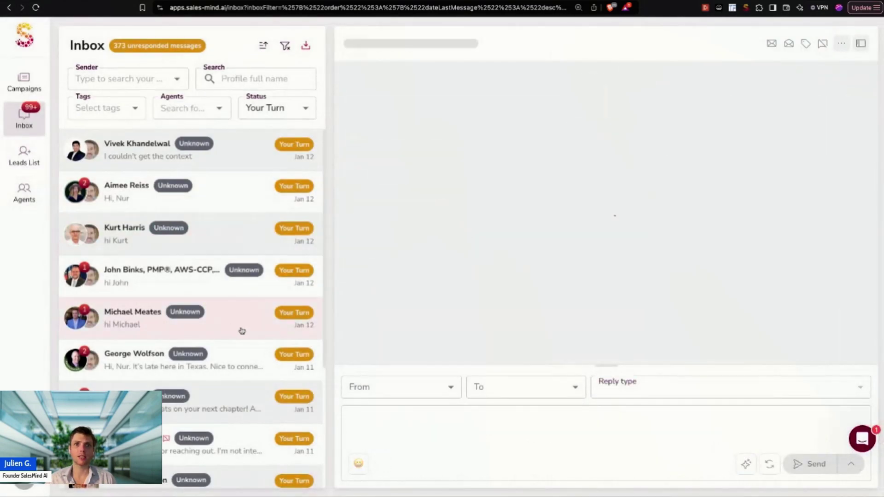
left_click(860, 46)
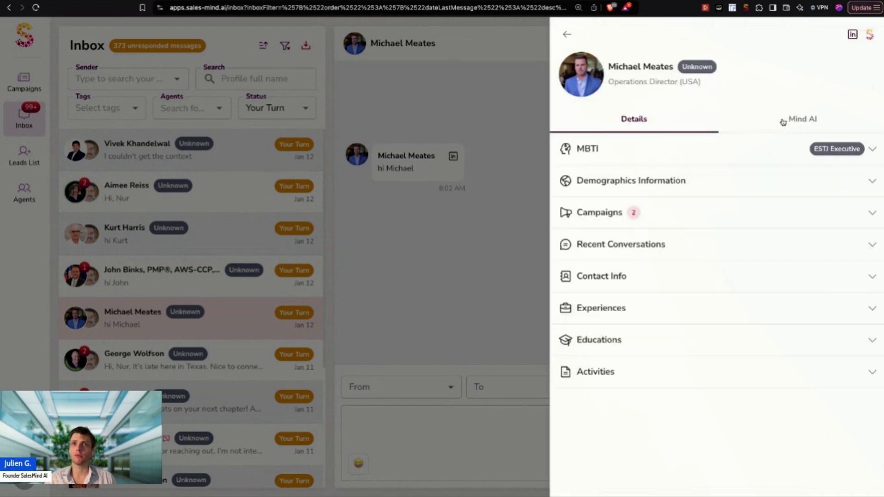
Step: Have the AI assistant score this lead with the BANT framework, review it, and close it
left_click(775, 122)
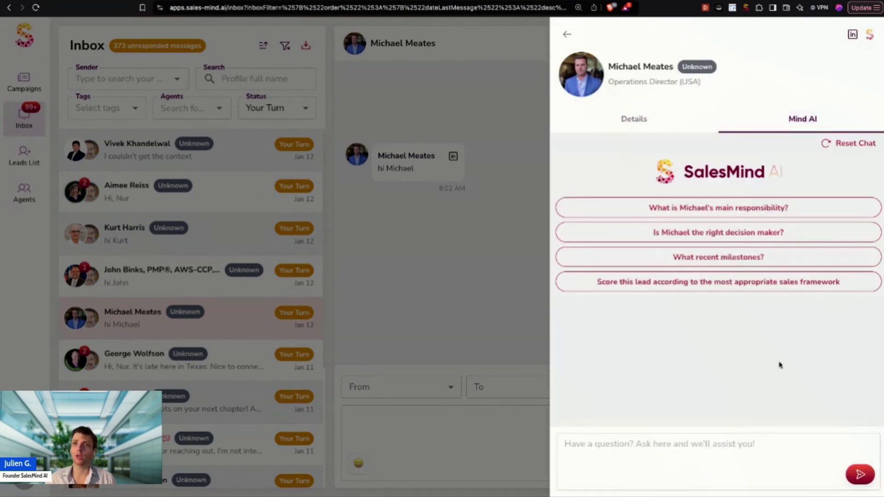
left_click(728, 290)
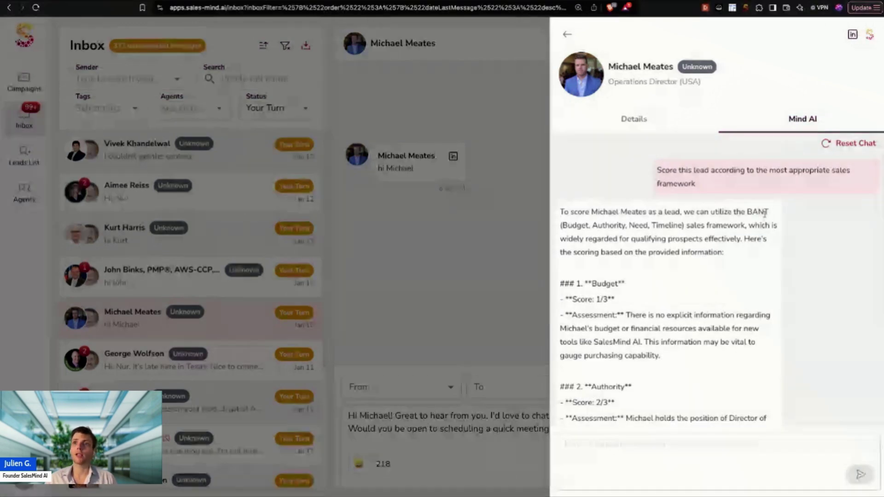
double_click(757, 211)
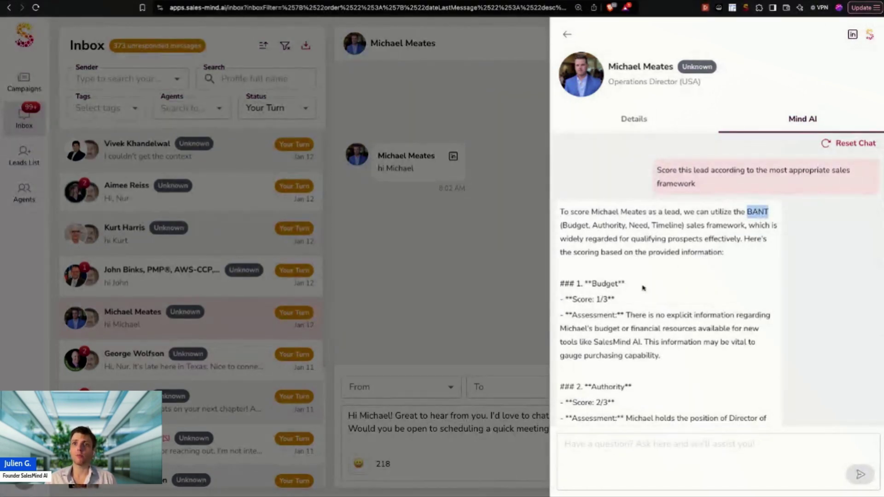
scroll(644, 286, "down", 4)
scroll(645, 286, "down", 2)
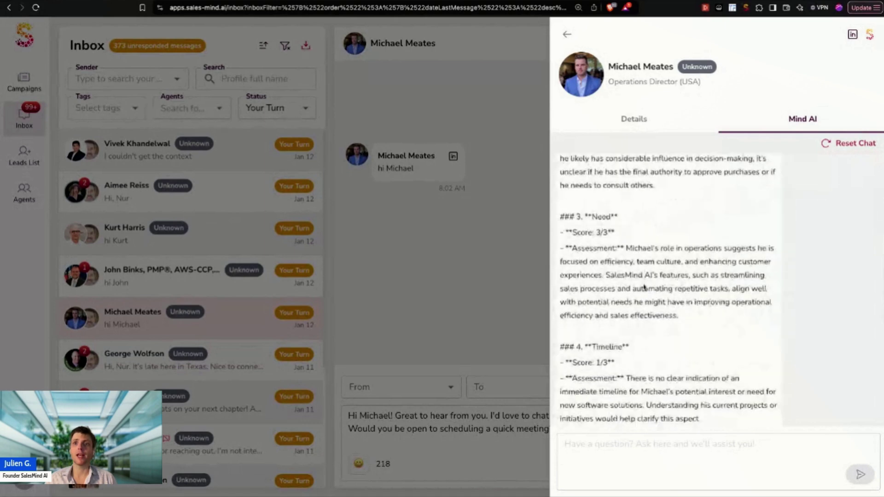
scroll(650, 298, "up", 4)
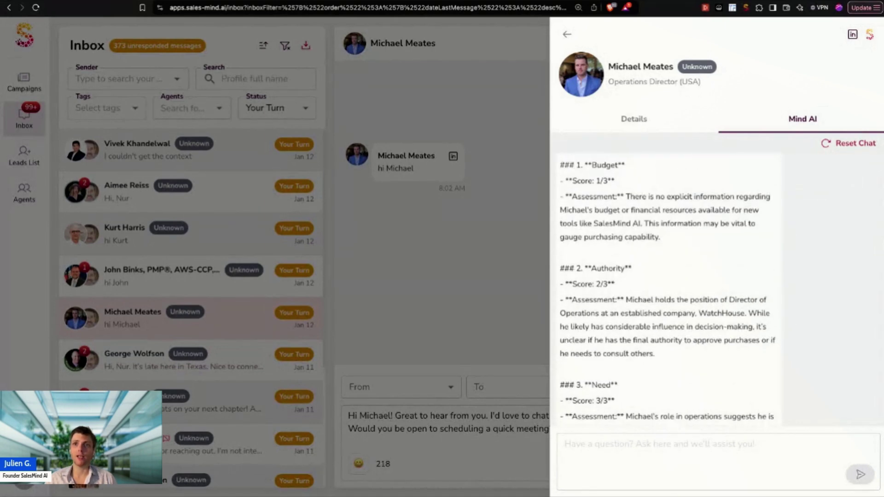
scroll(650, 298, "down", 4)
scroll(649, 324, "down", 3)
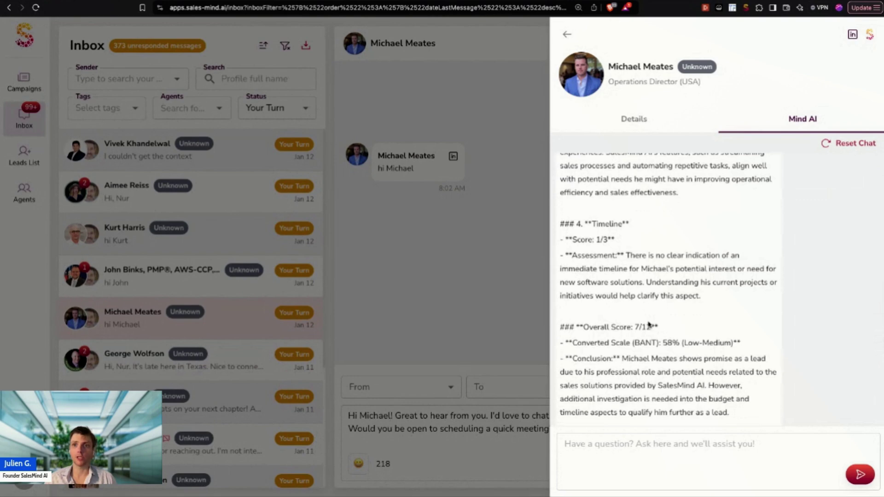
scroll(649, 324, "down", 5)
scroll(682, 295, "up", 5)
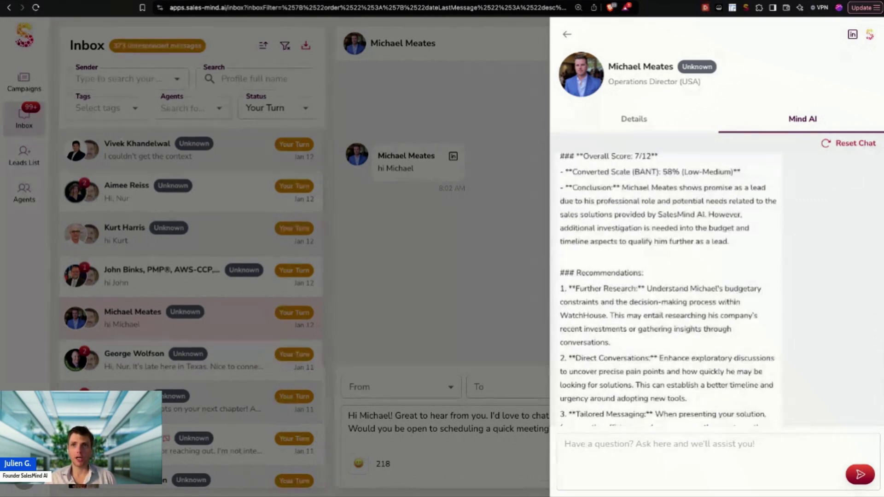
scroll(682, 295, "down", 2)
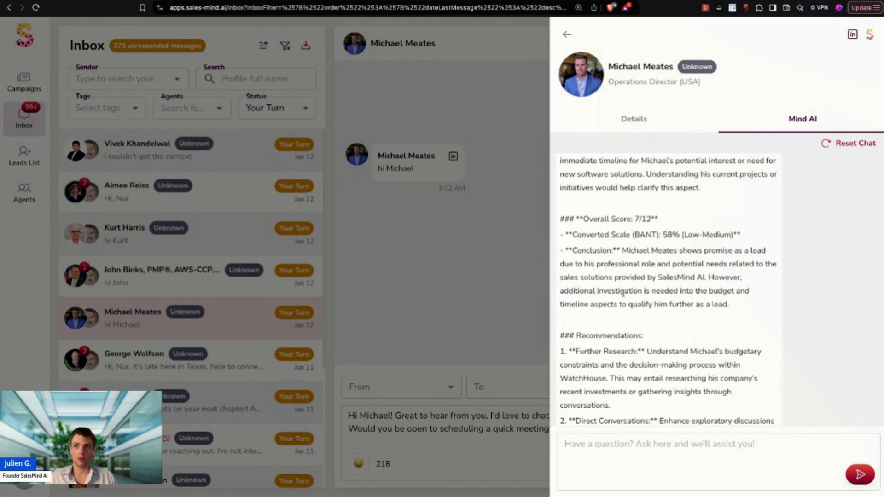
left_click(491, 297)
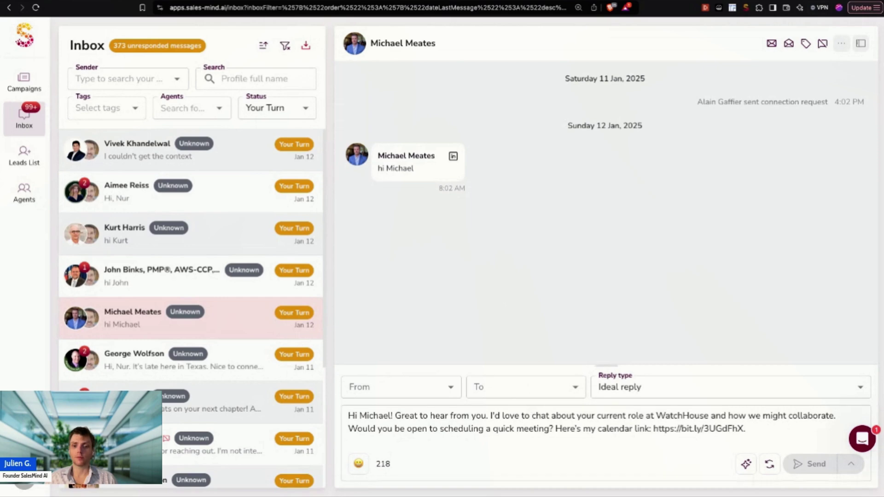
Step: Expand the reply composer, then type and erase a test line, leaving the draft intact
left_click(609, 367)
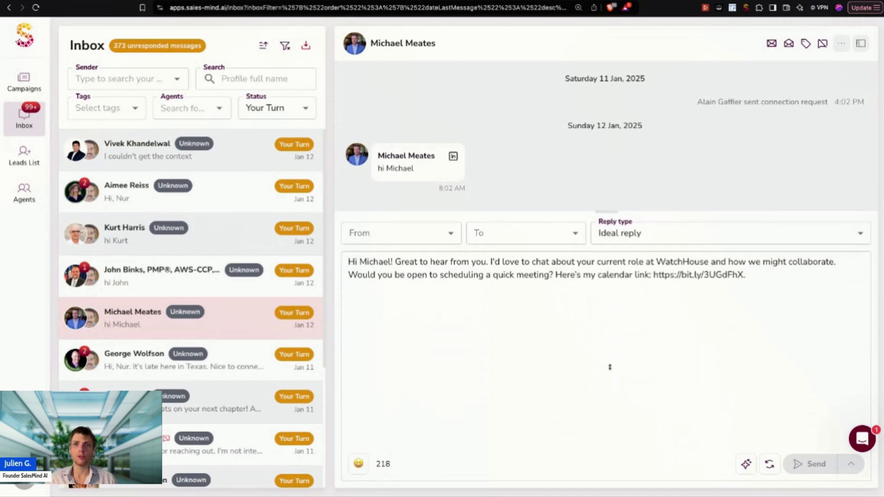
mouse_move(609, 212)
left_mouse_down()
mouse_move(610, 367)
mouse_move(610, 212)
left_mouse_up()
left_click(682, 302)
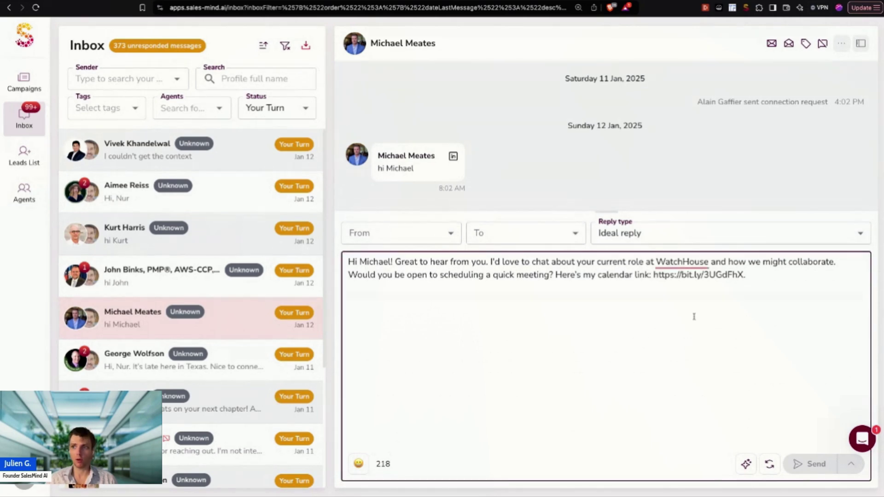
key("Return")
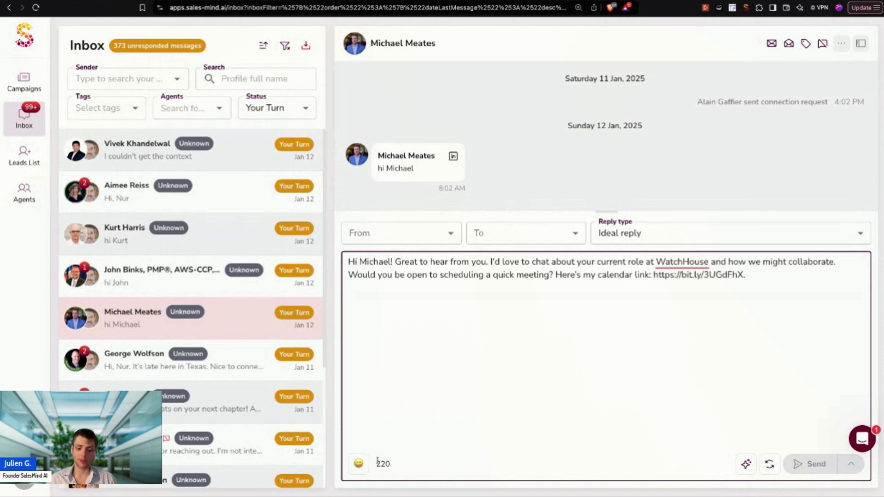
type("lmrlkmlkmelkvm")
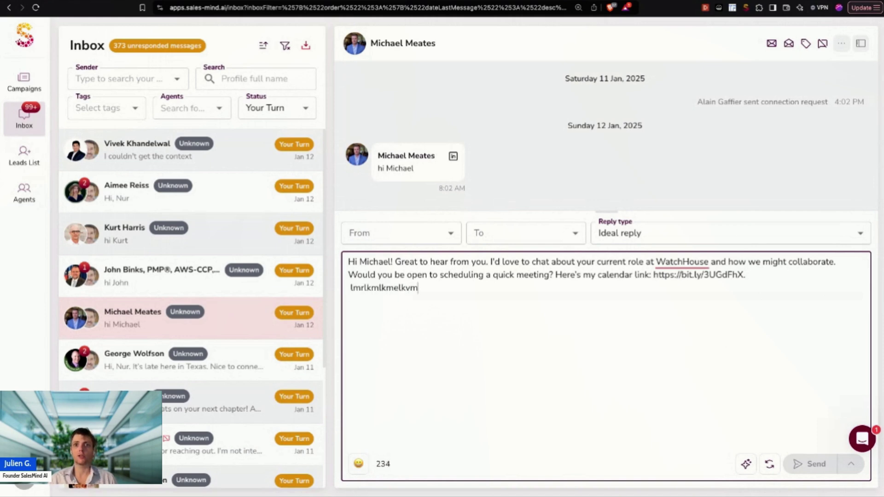
key("BackSpace")
key("BackSpace")
key("BackSpace")
key("BackSpace")
key("BackSpace")
key("BackSpace")
key("BackSpace")
key("BackSpace")
key("BackSpace")
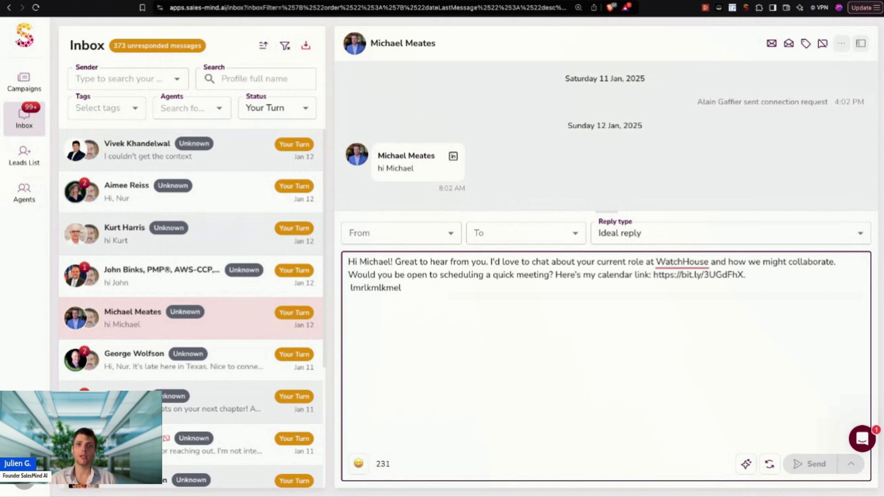
key("BackSpace")
key("BackSpace")
key("BackSpace")
key("BackSpace")
key("BackSpace")
key("BackSpace")
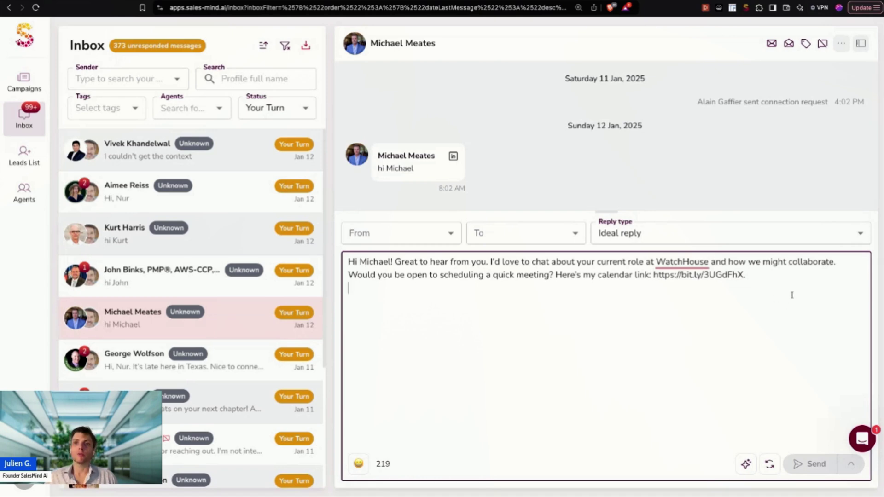
Step: Replace the draft with the prompt 'say hello and ask about their last post'
mouse_move(791, 295)
left_mouse_down()
mouse_move(523, 276)
mouse_move(505, 263)
mouse_move(348, 262)
left_mouse_up()
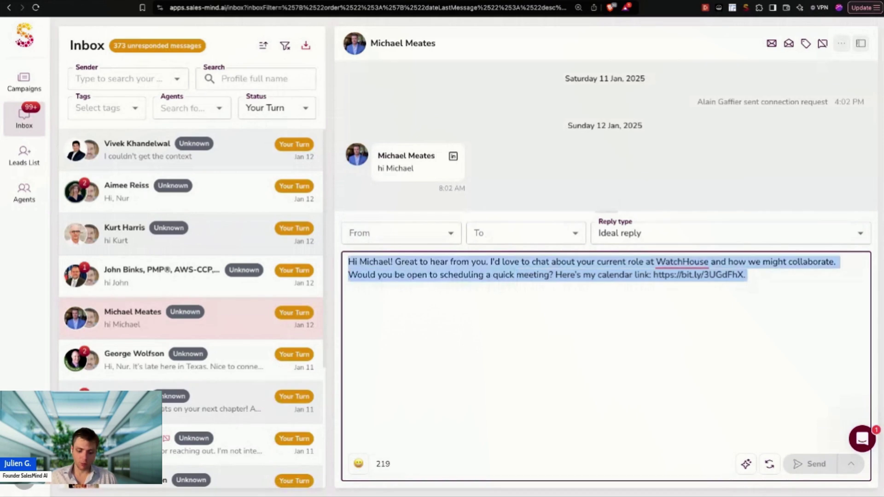
type("Hey")
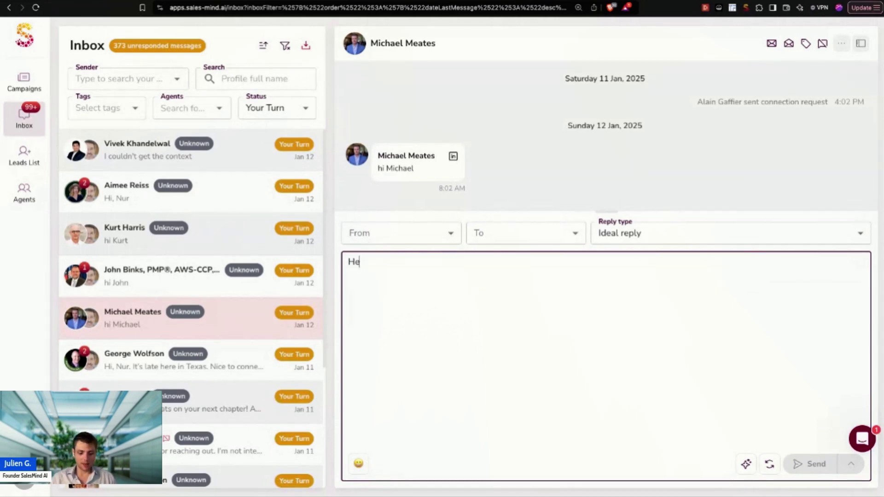
key("BackSpace")
key("BackSpace")
key("BackSpace")
type("say hello and")
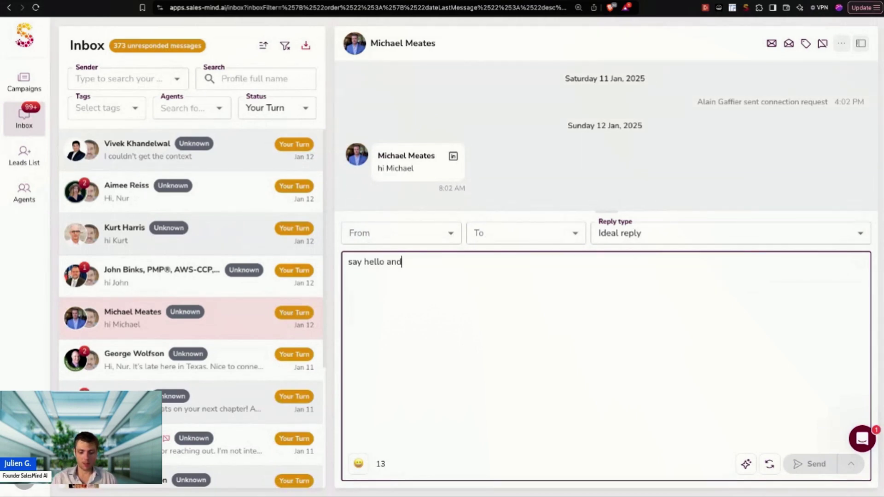
type(" ask to book")
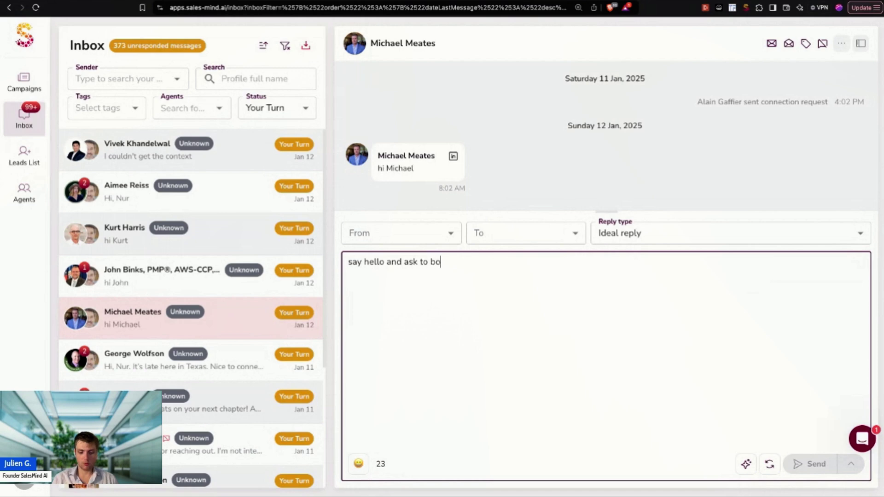
key("BackSpace")
key("BackSpace")
key("BackSpace")
key("BackSpace")
type("about they")
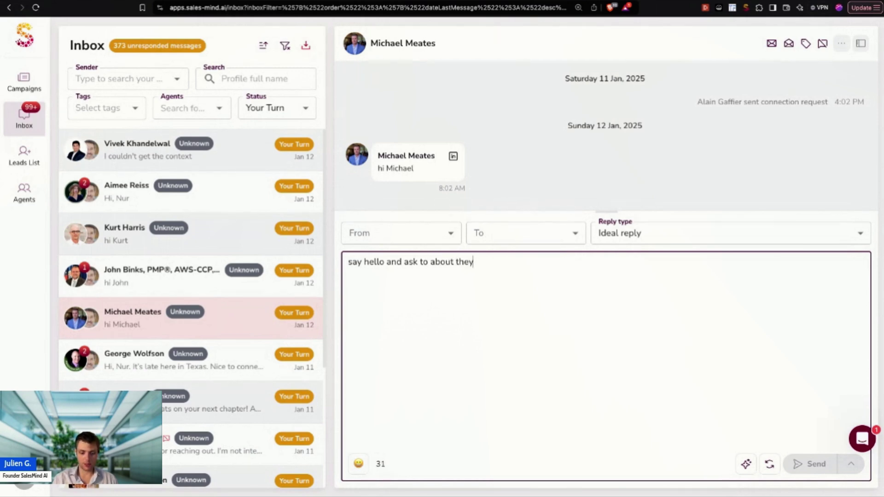
key("BackSpace")
type("ir last post")
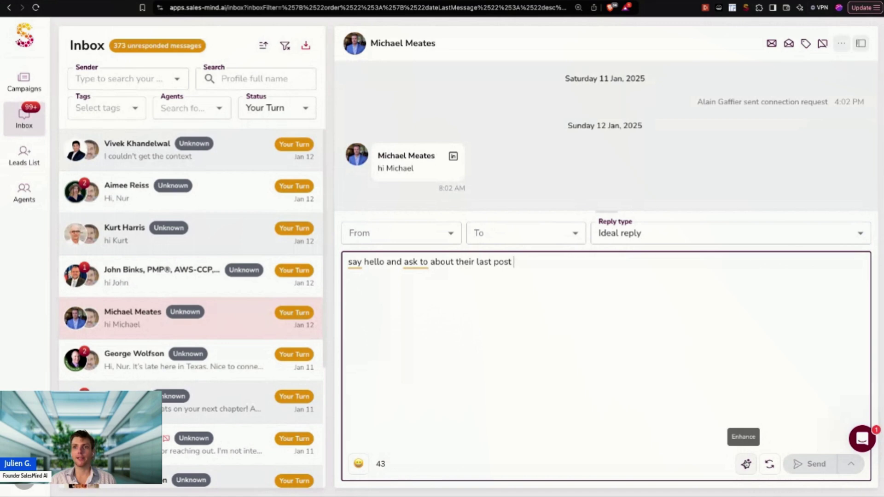
Step: Enhance the prompt with AI into a full reply, then collapse the composer
left_click(745, 464)
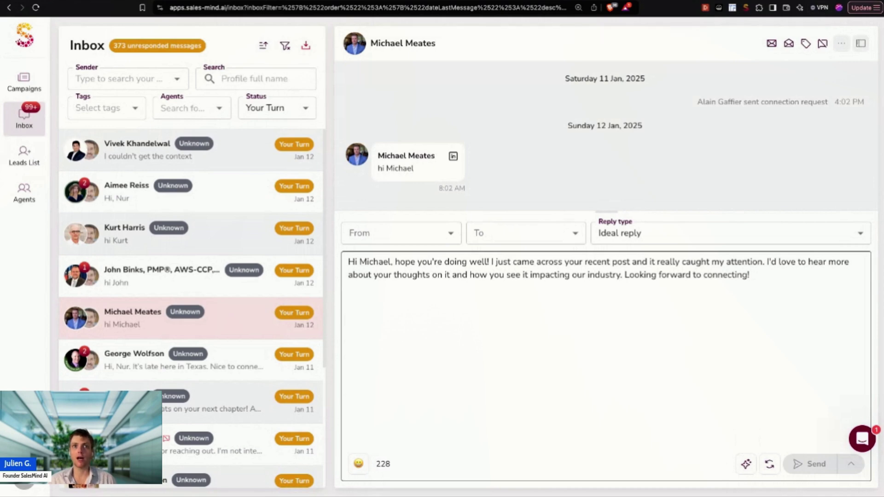
left_click(749, 407)
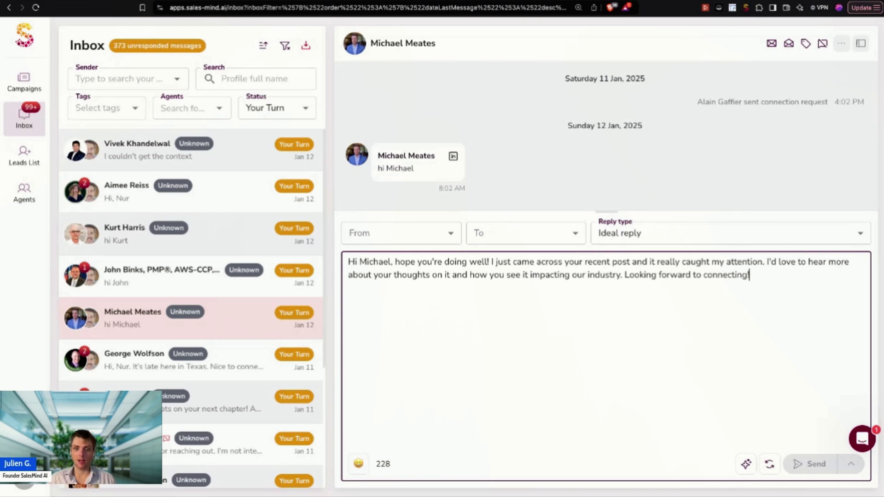
left_click(615, 211)
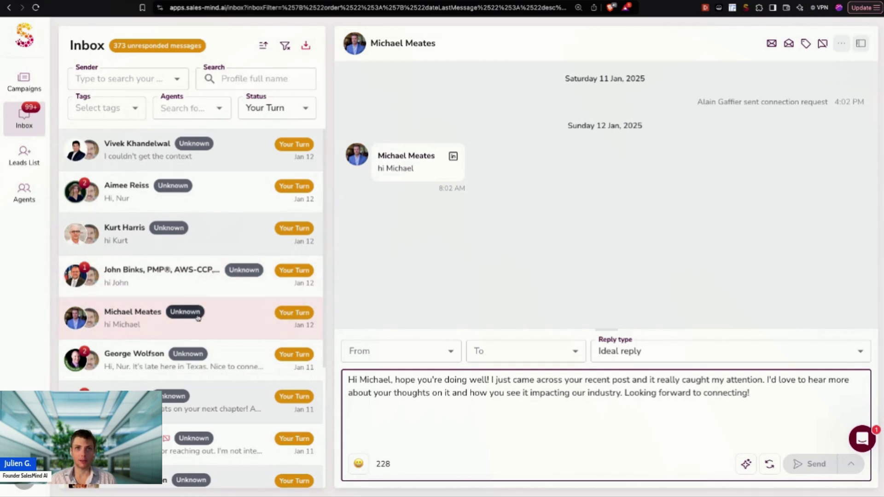
Step: View the lead's Unknown status options without changing them, then open the next inbox conversation
left_click(198, 316)
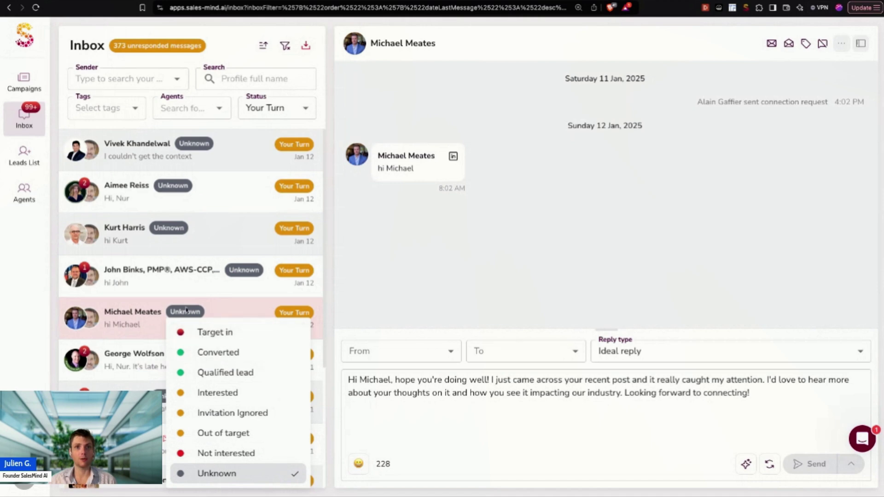
left_click(185, 310)
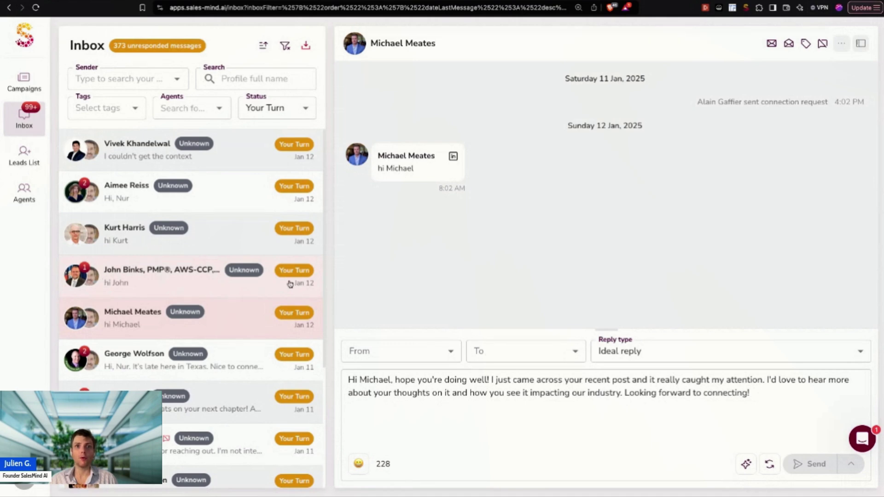
left_click(123, 291)
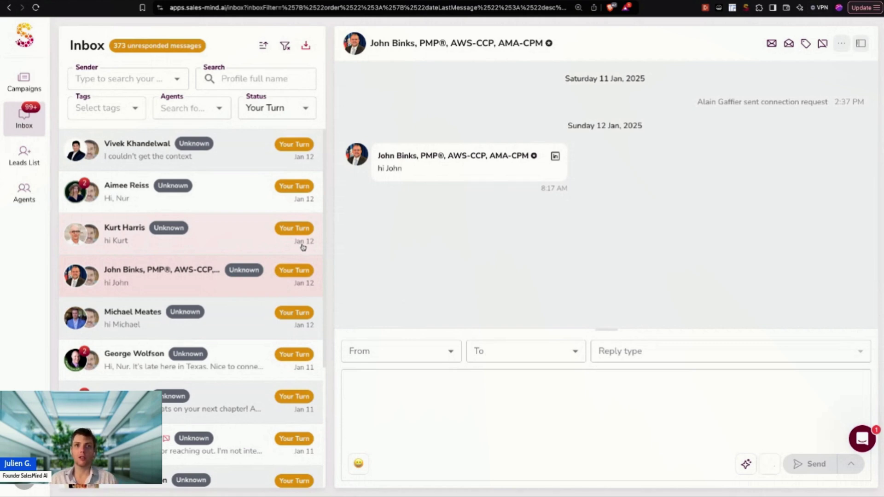
Step: Select the drafted reply, then switch the inbox Status filter from Your Turn to Not Enrolled
left_click(430, 407)
key("super+a")
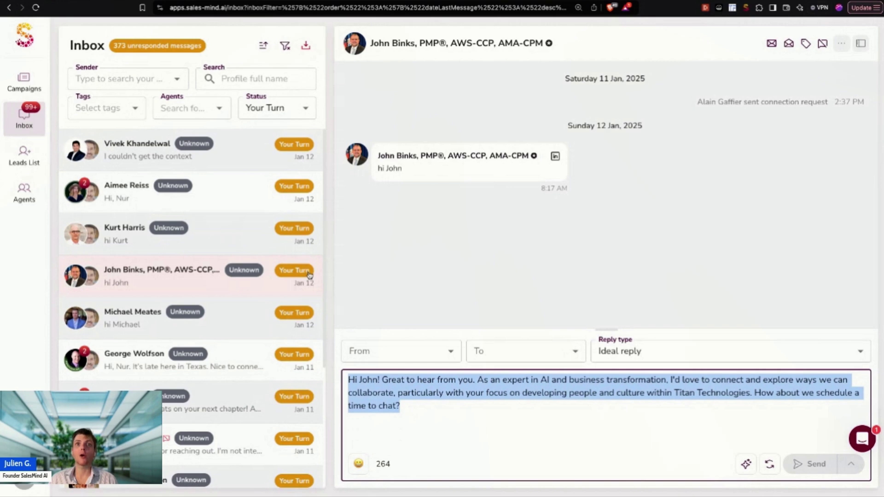
left_click(306, 108)
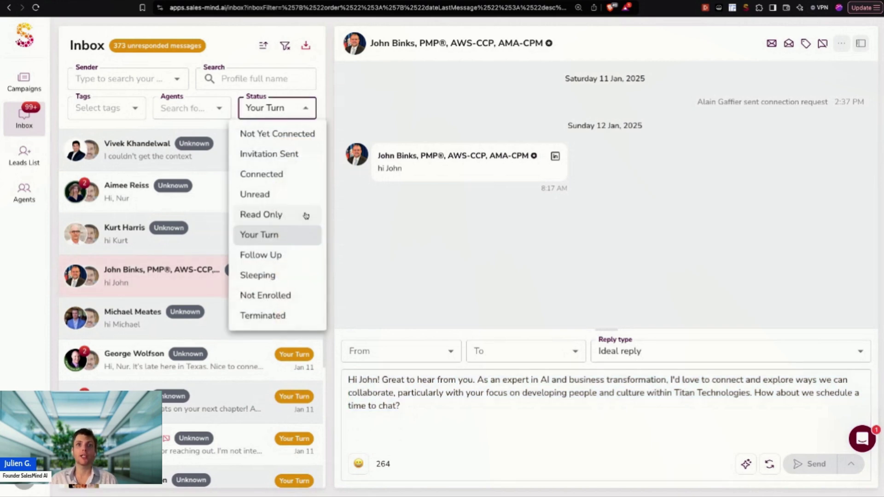
left_click(278, 237)
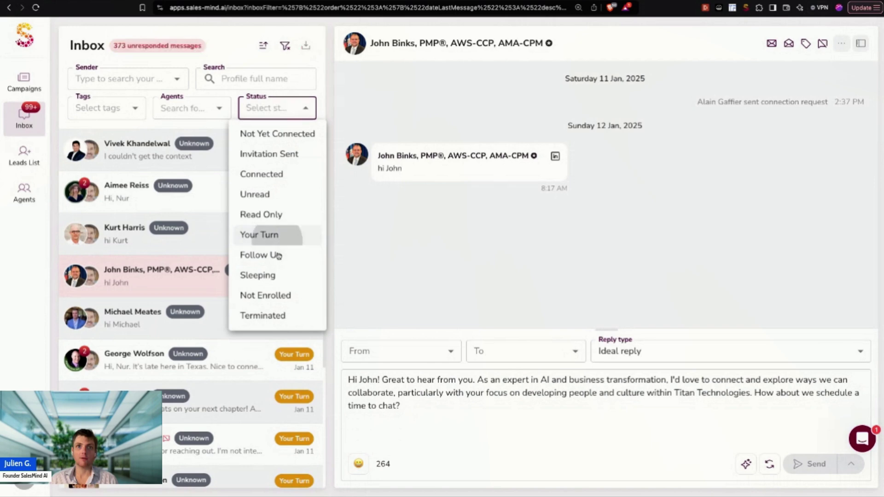
left_click(282, 294)
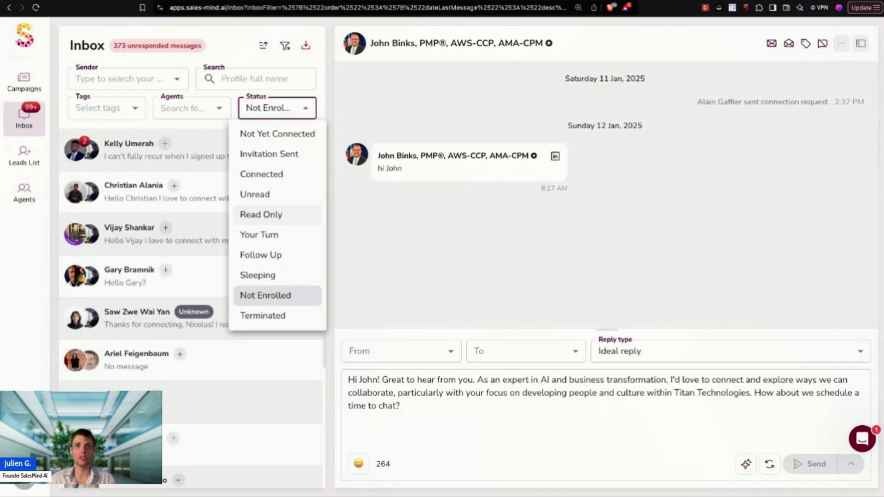
left_click(322, 119)
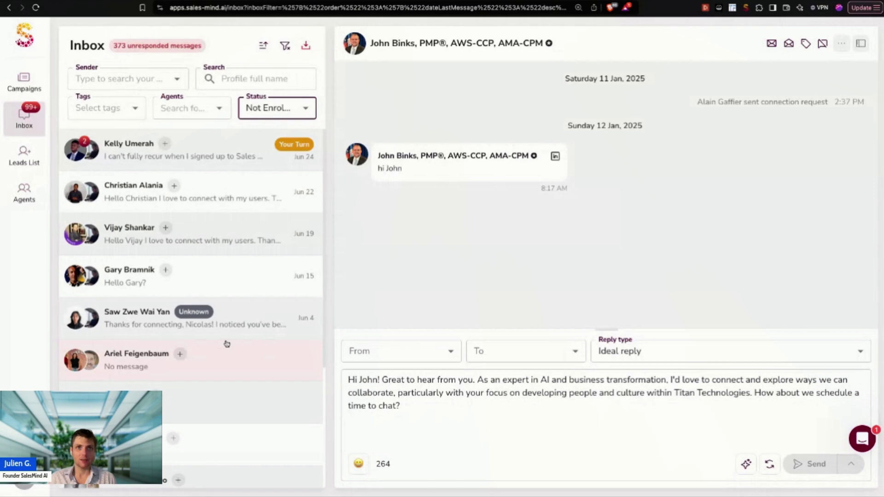
left_click(305, 110)
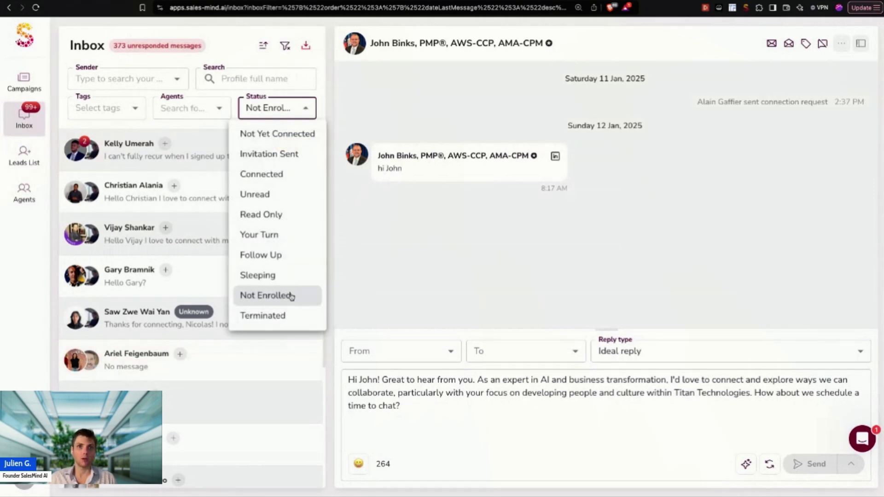
Step: Change the Status filter from Not Enrolled to Sleeping and open the Jan 11 conversation
left_click(260, 277)
left_click(262, 296)
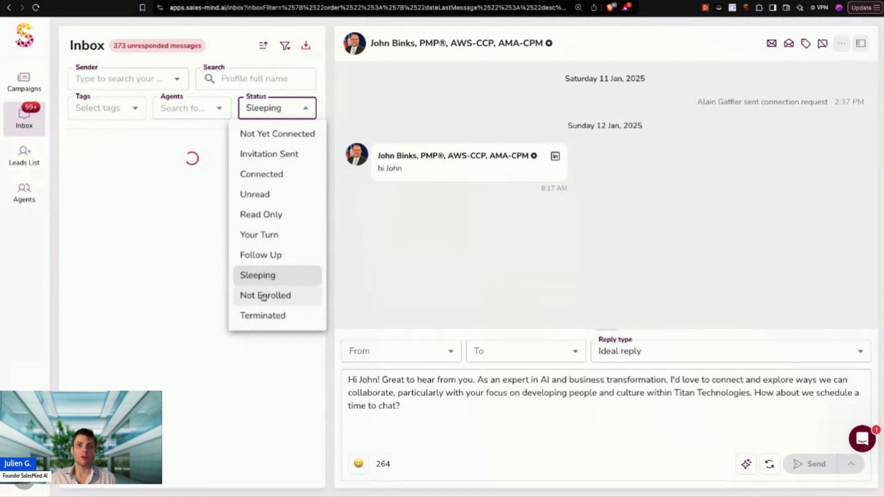
left_click(398, 263)
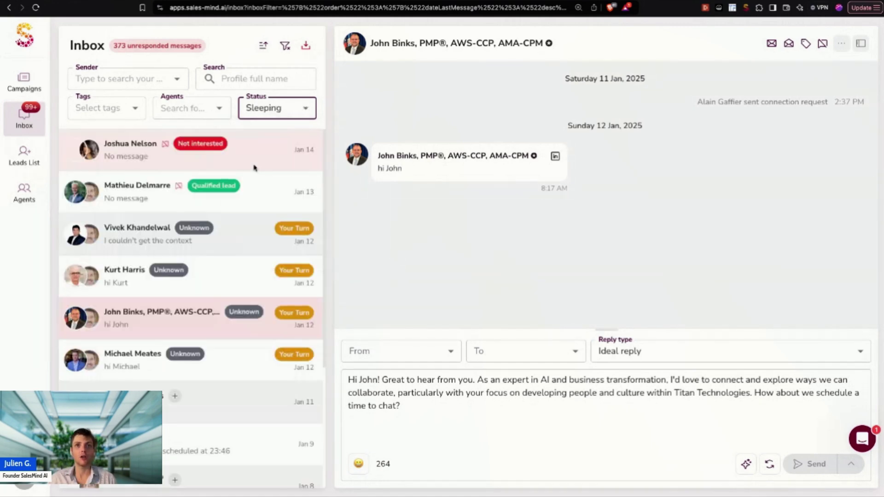
left_click(193, 397)
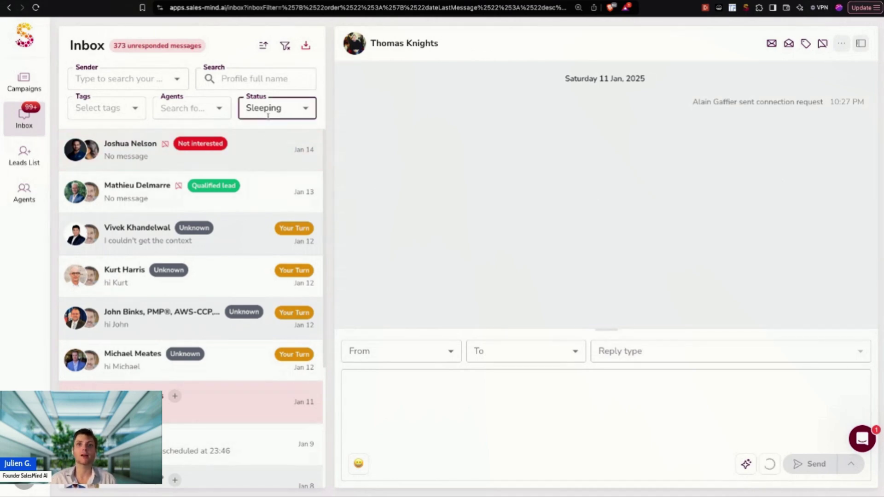
left_click(278, 114)
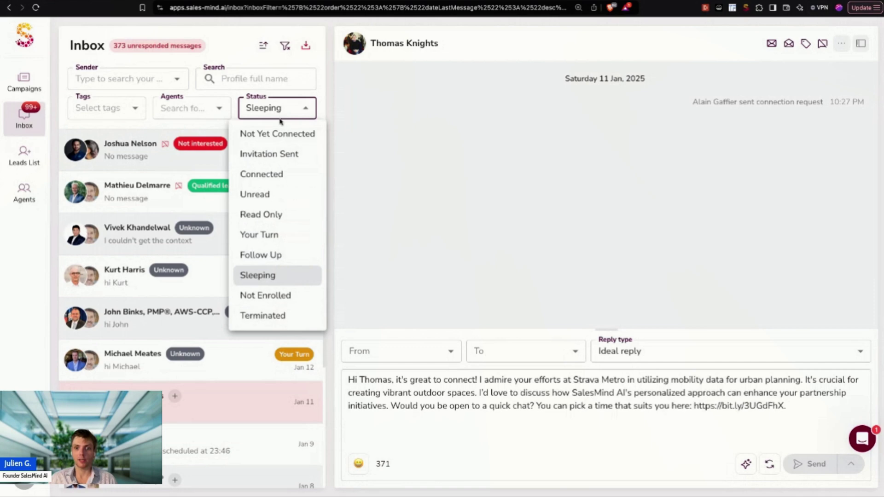
left_click(549, 270)
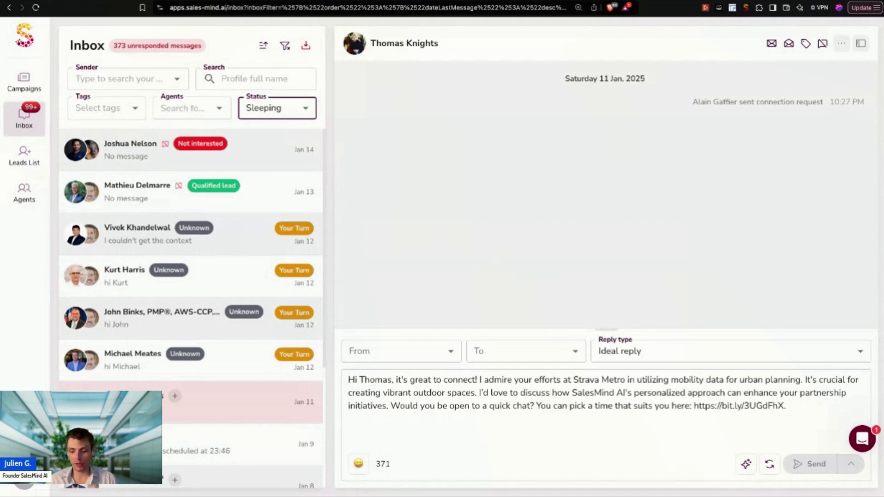
key("ctrl+minus")
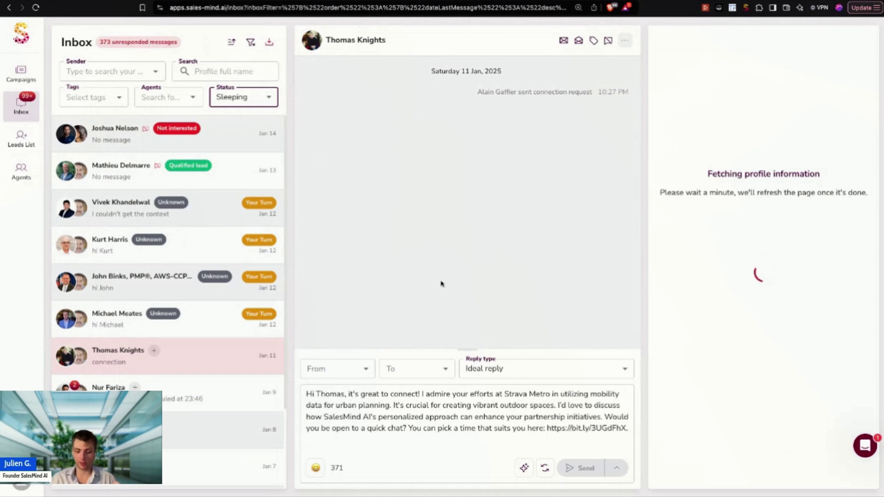
Step: Pick the lead as the reply's To recipient, then open their card under Recent Conversations
left_click(543, 180)
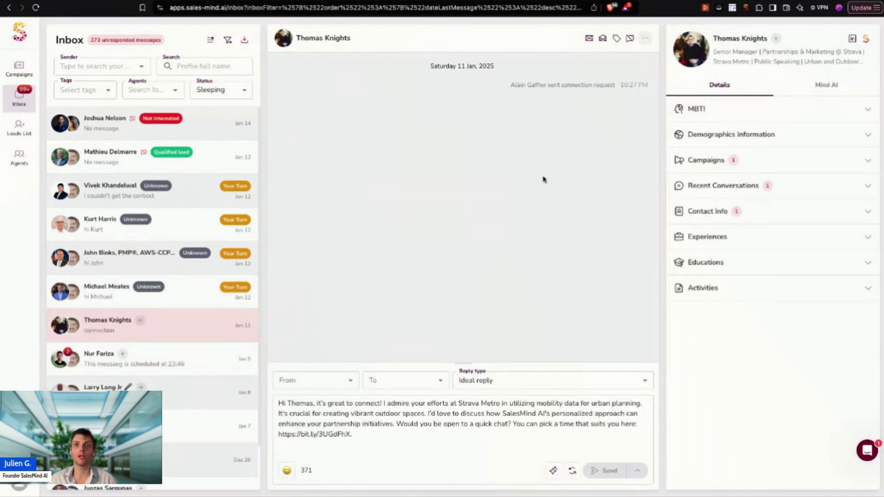
left_click(320, 385)
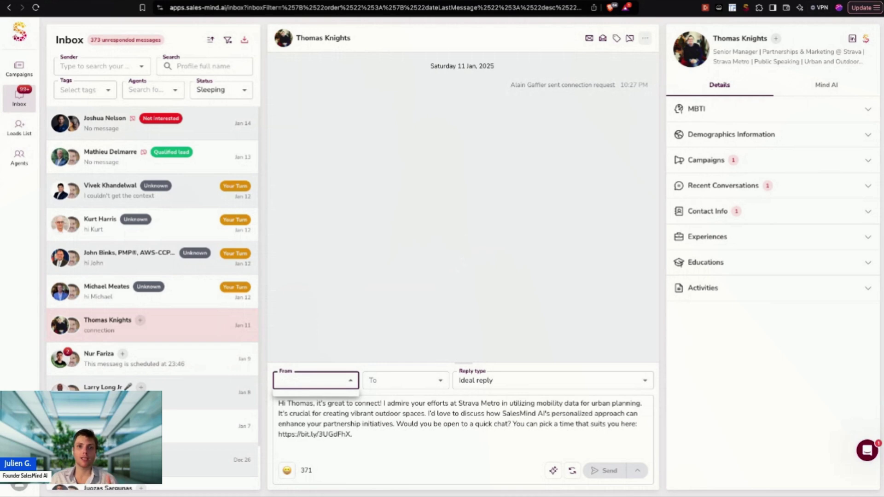
left_click(298, 374)
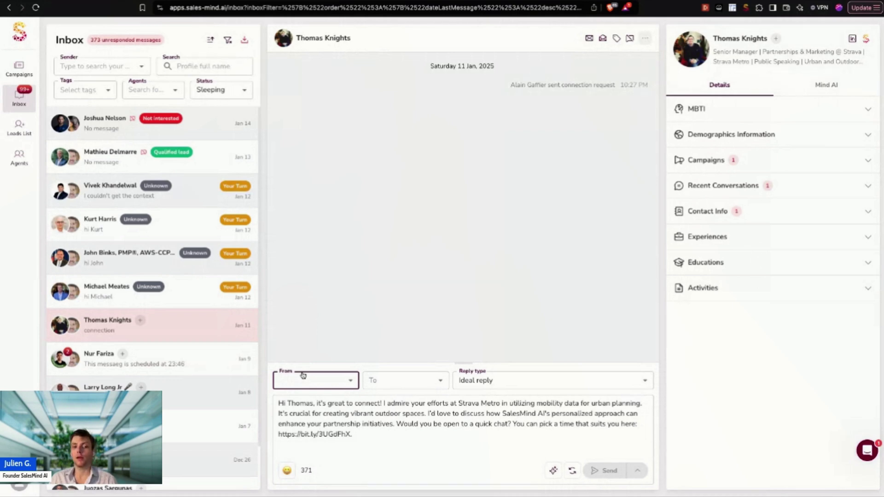
left_click(404, 389)
left_click(410, 400)
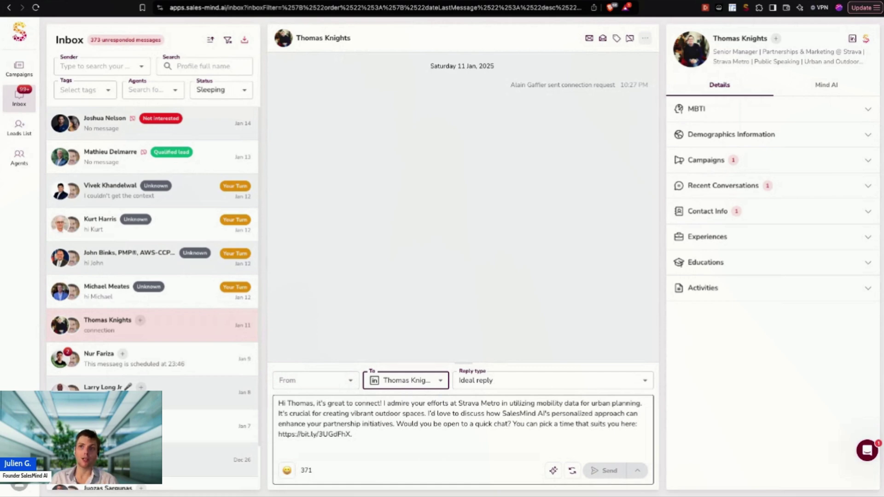
left_click(801, 191)
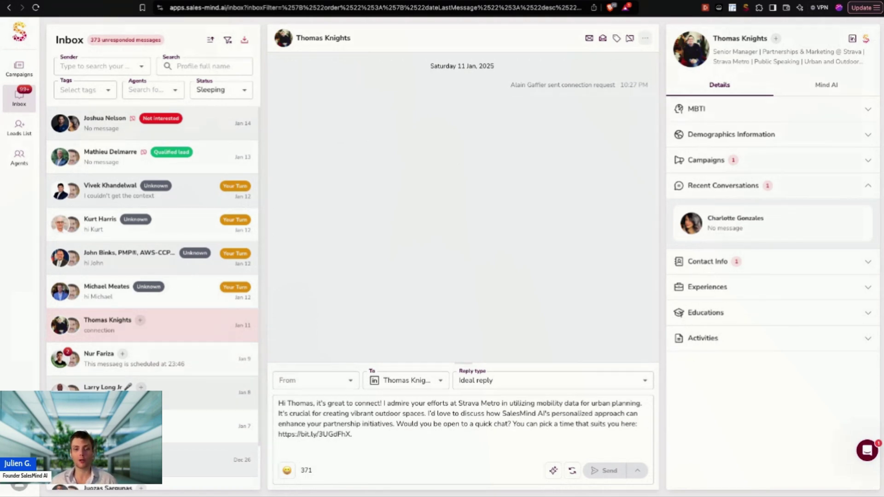
left_click(724, 221)
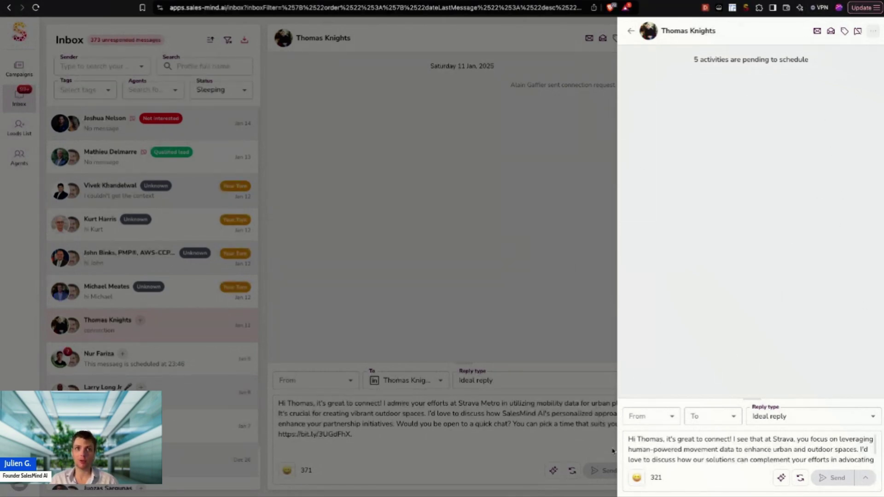
Step: Close the conversation drawer and expand Demographics Information in the Details panel
left_click(539, 342)
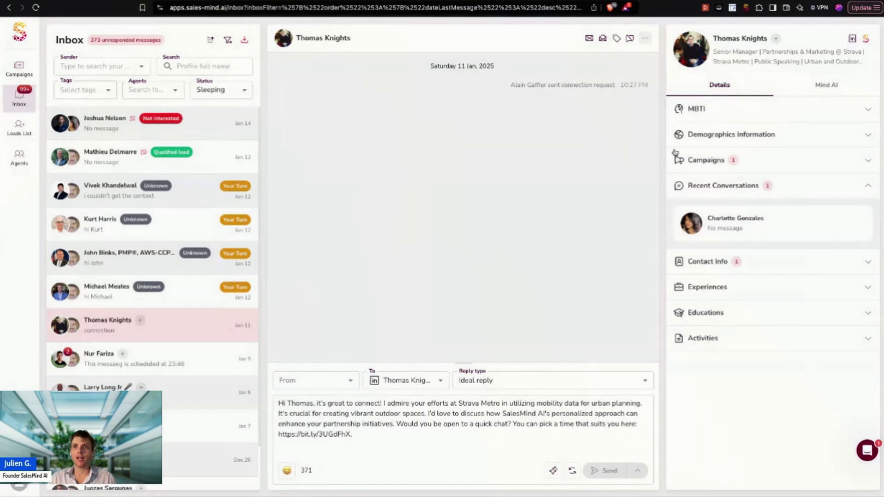
left_click(727, 136)
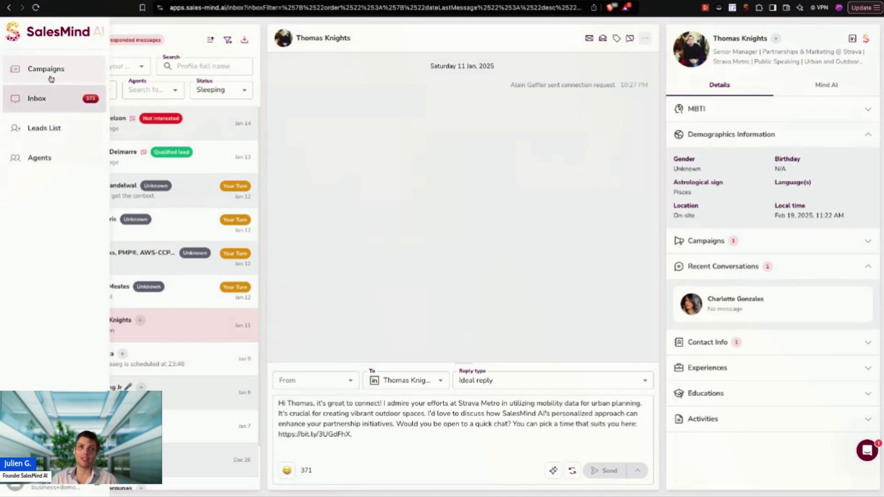
Step: Create a new campaign, save its Profile step, and show the Settings step's advanced options
left_click(53, 73)
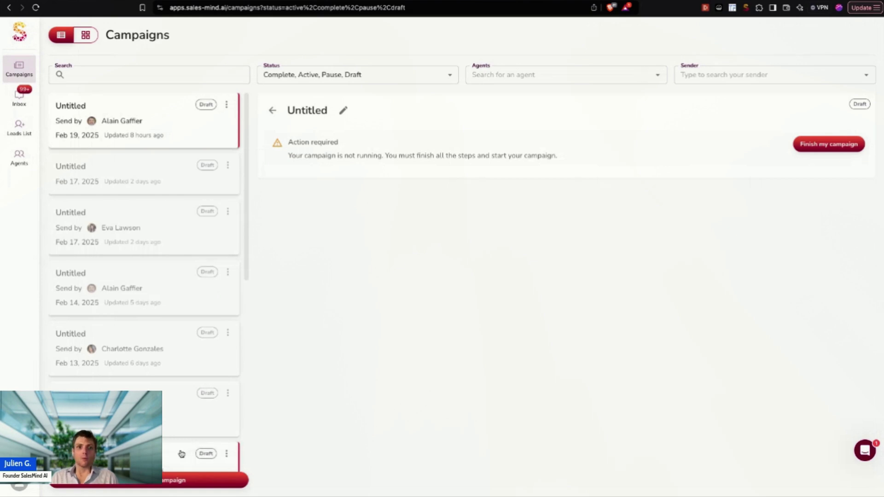
left_click(203, 479)
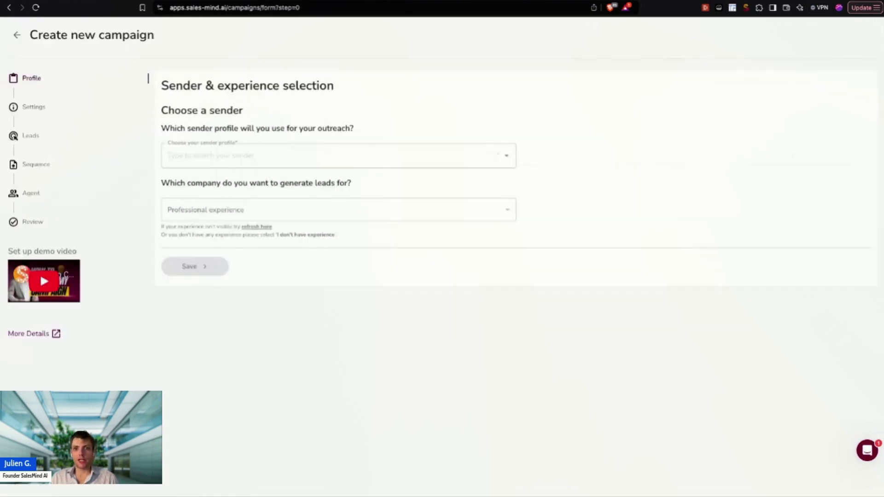
left_click(293, 155)
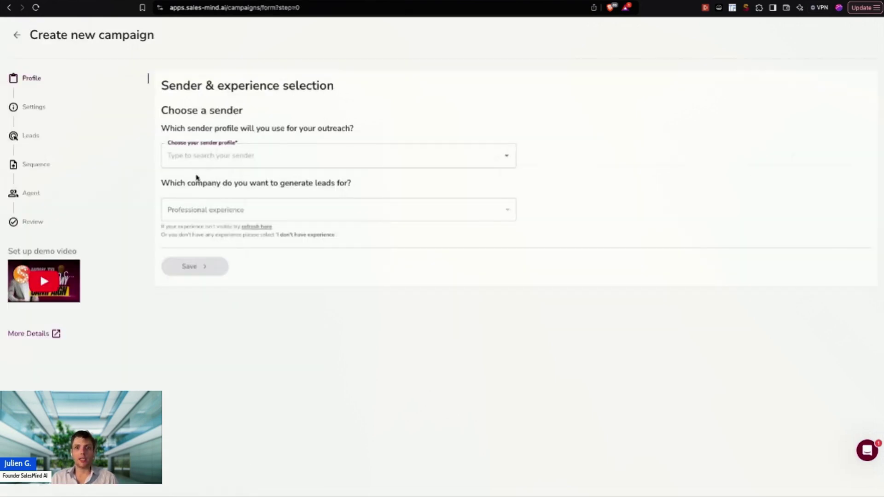
left_click(35, 118)
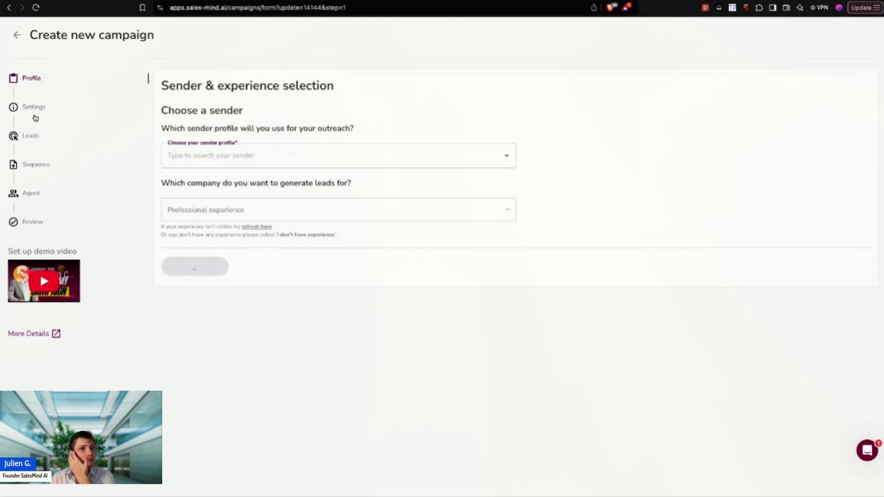
left_click(35, 118)
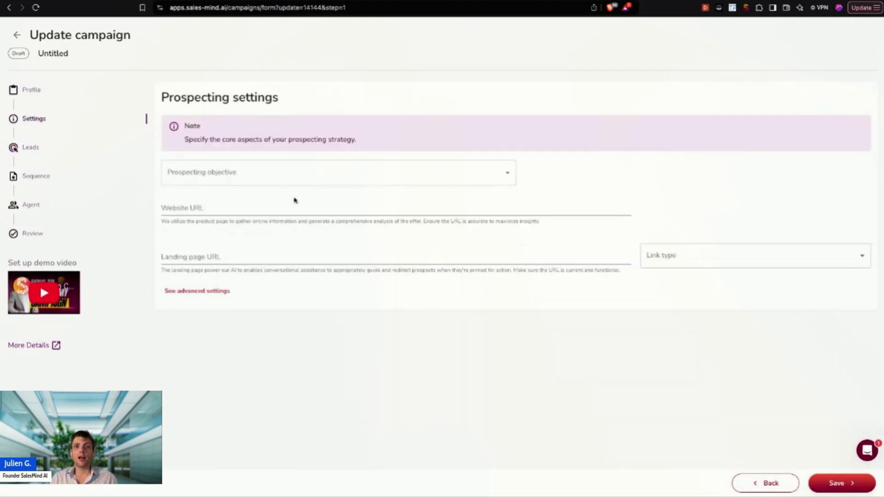
left_click(214, 291)
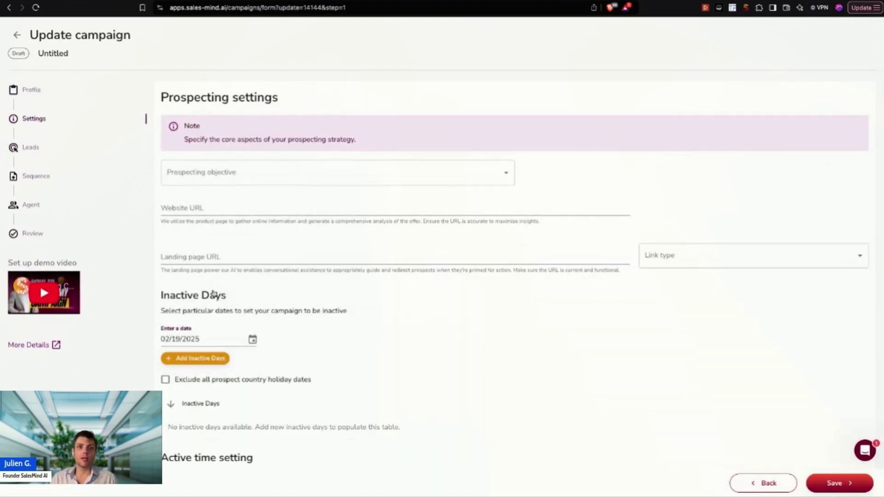
scroll(232, 330, "down", 4)
scroll(232, 329, "down", 1)
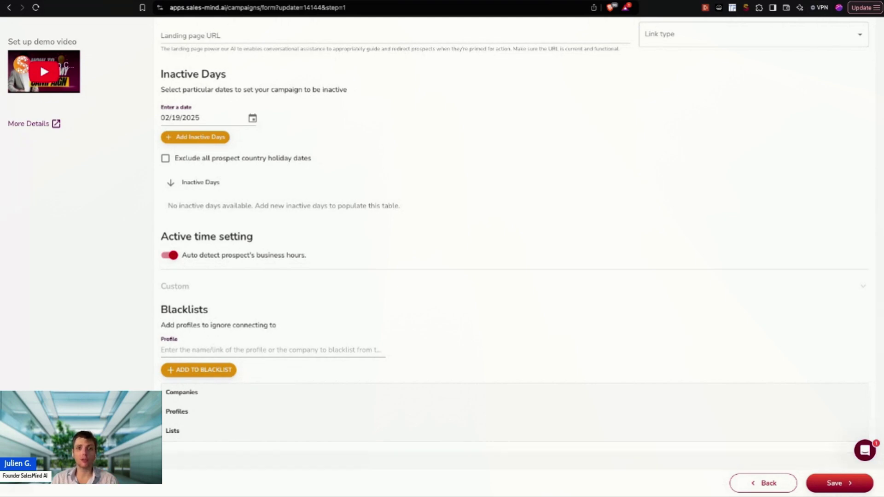
Step: Add the heyreachio, linkedin, 11x-ai and waalaxy-fr company URLs to the blacklist, then go to Leads
left_click(251, 352)
key("ctrl+v")
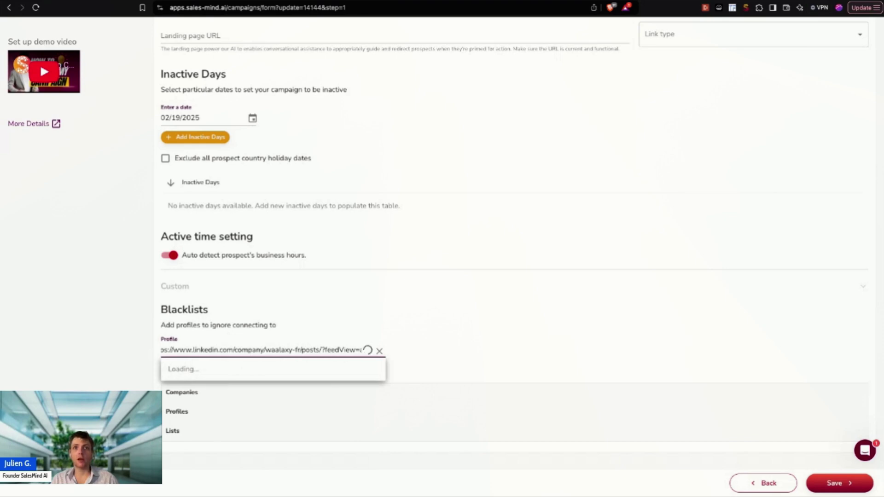
left_click_drag(233, 349, 363, 350)
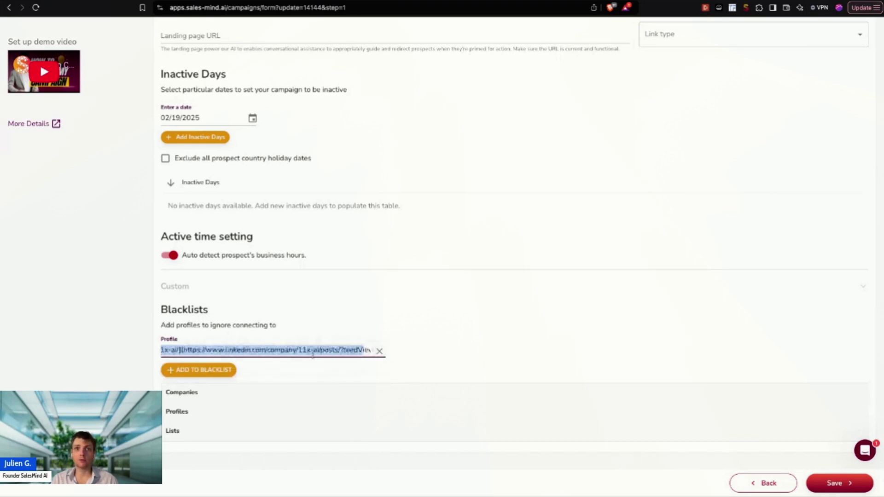
left_click(298, 372)
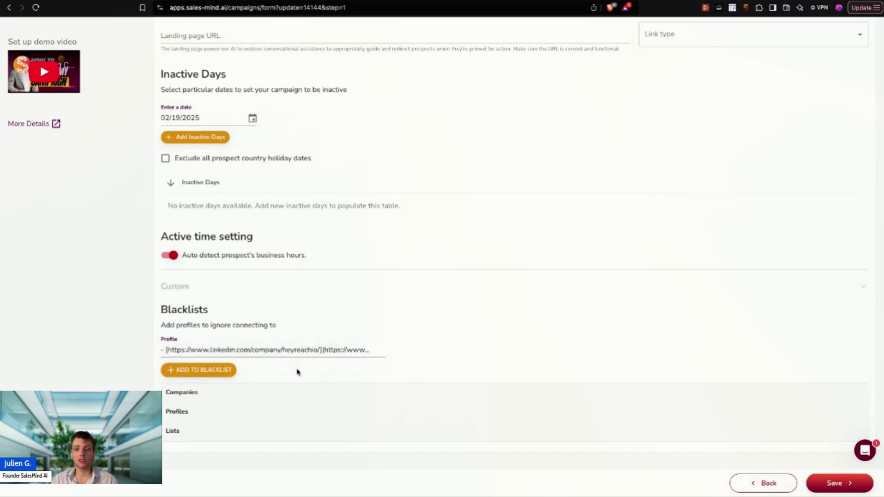
left_click(189, 373)
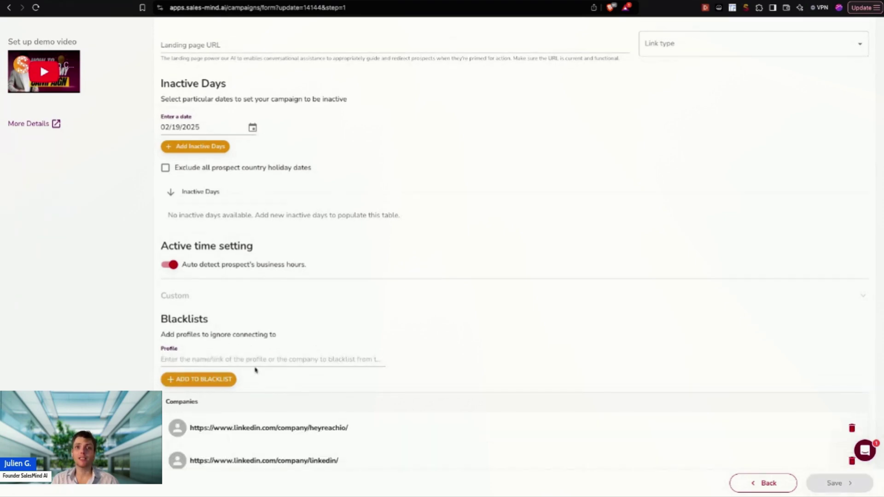
scroll(282, 361, "down", 3)
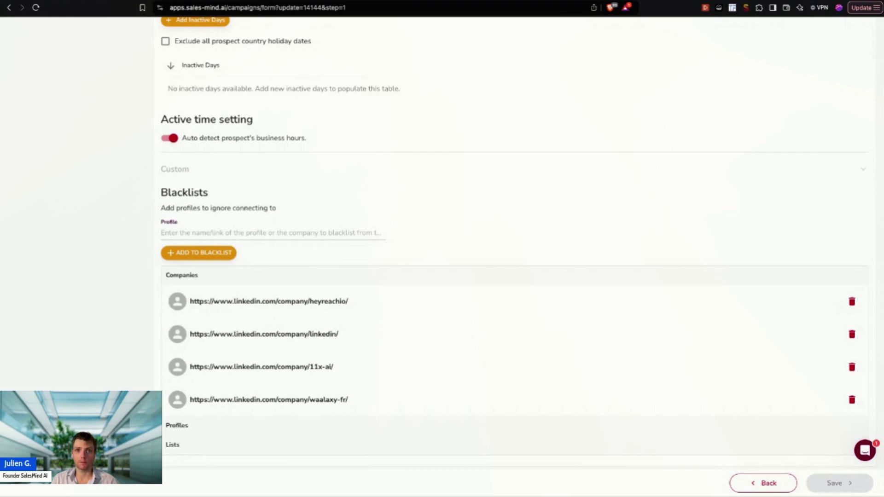
scroll(333, 440, "up", 10)
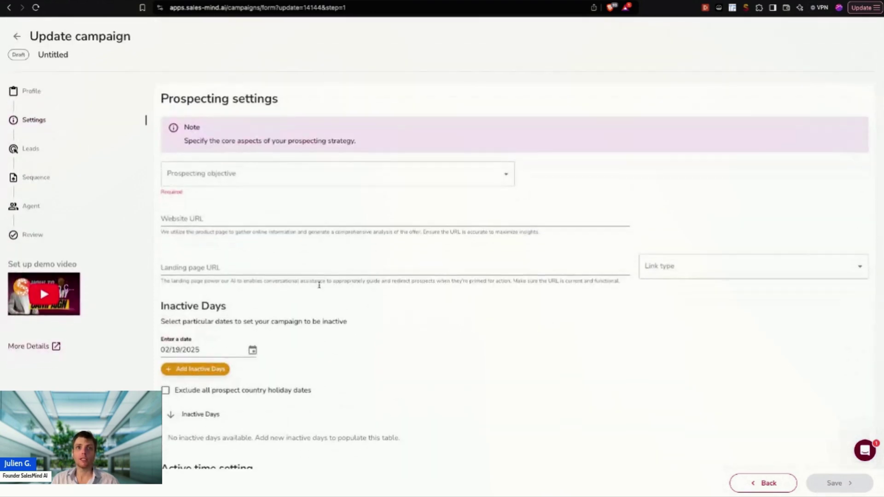
scroll(319, 285, "down", 8)
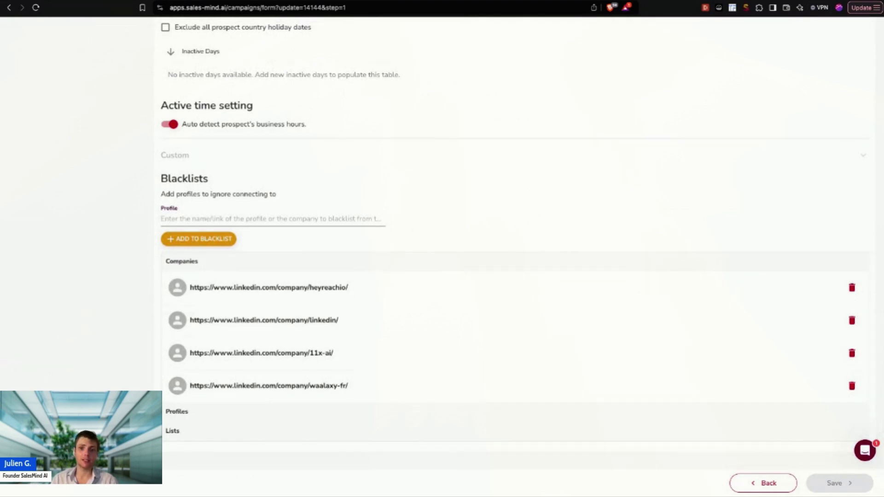
scroll(361, 213, "up", 8)
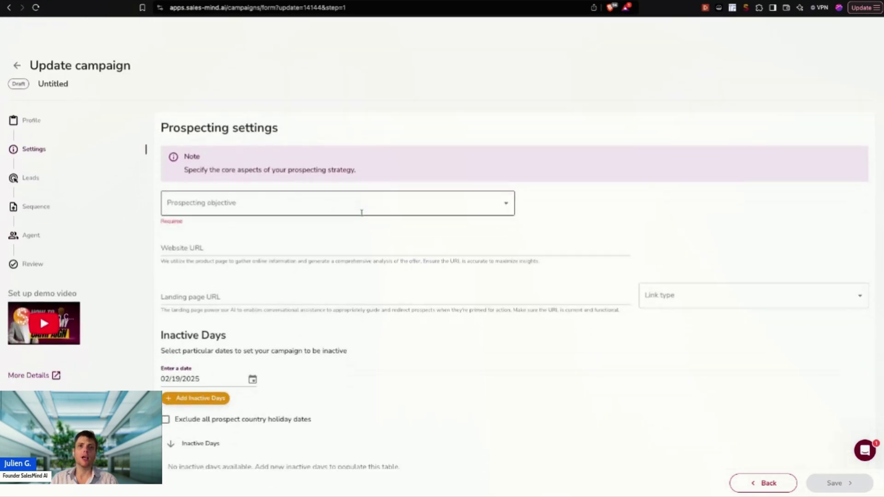
left_click(32, 148)
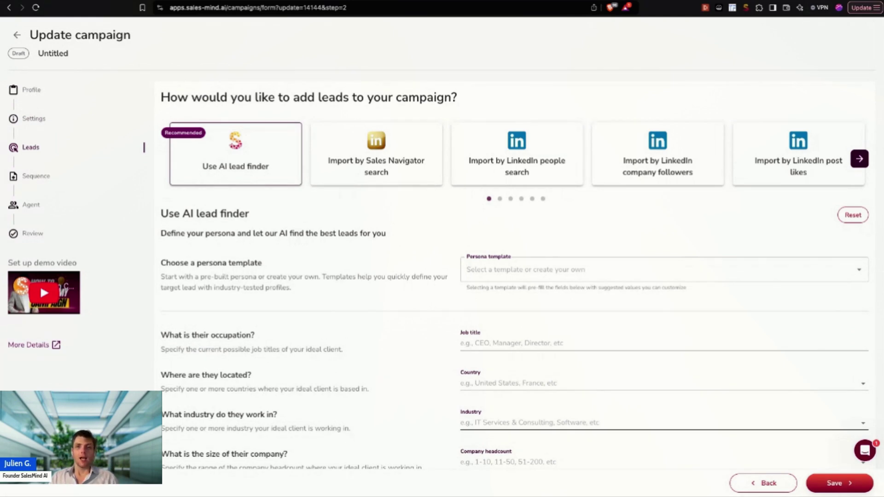
Step: Add APAC and North America as lead finder locations in the Country field
left_click(475, 384)
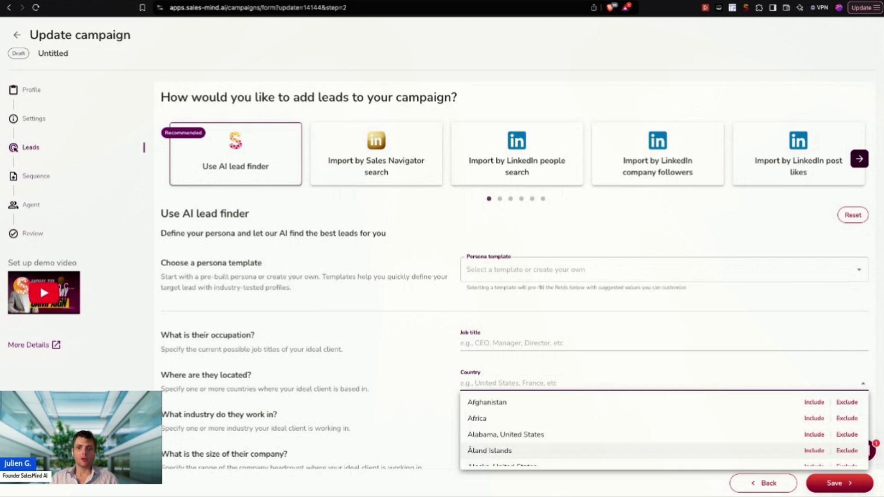
key("super+Tab")
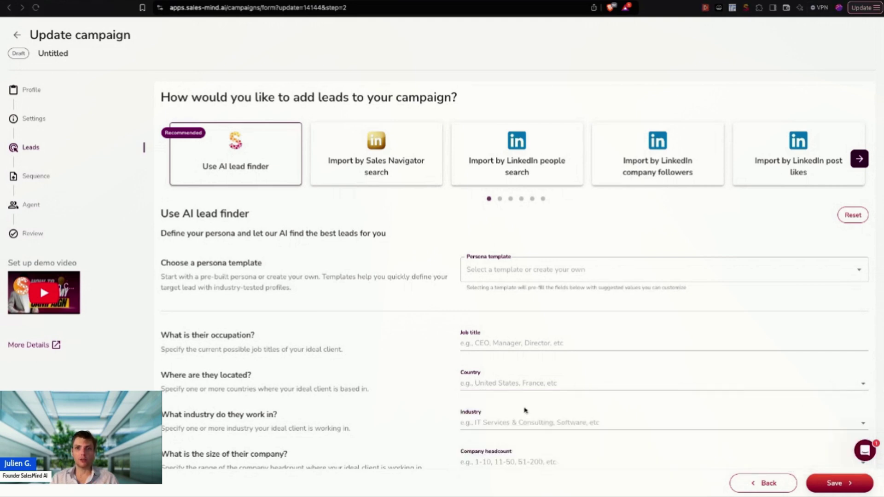
left_click(491, 385)
type("apac")
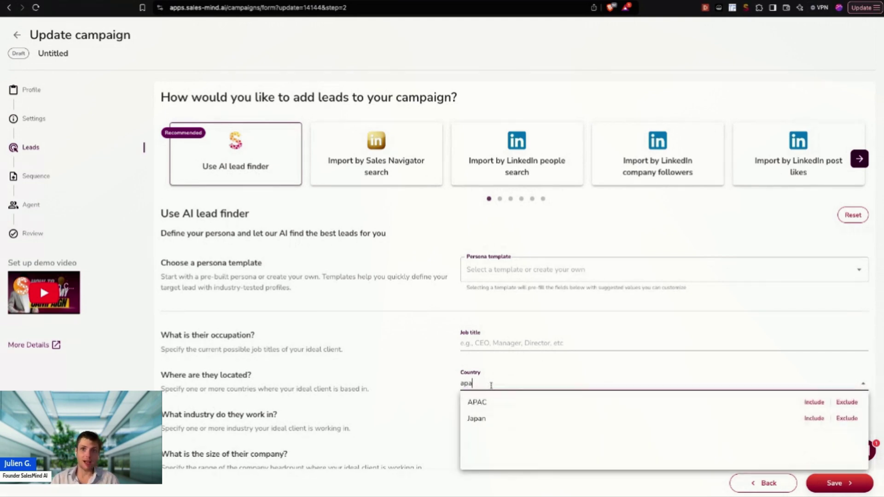
left_click(496, 404)
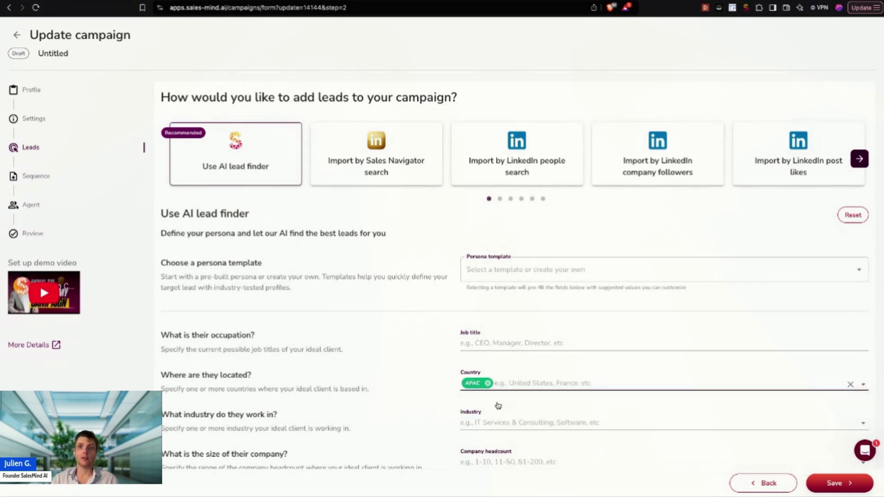
left_click(519, 382)
type("north")
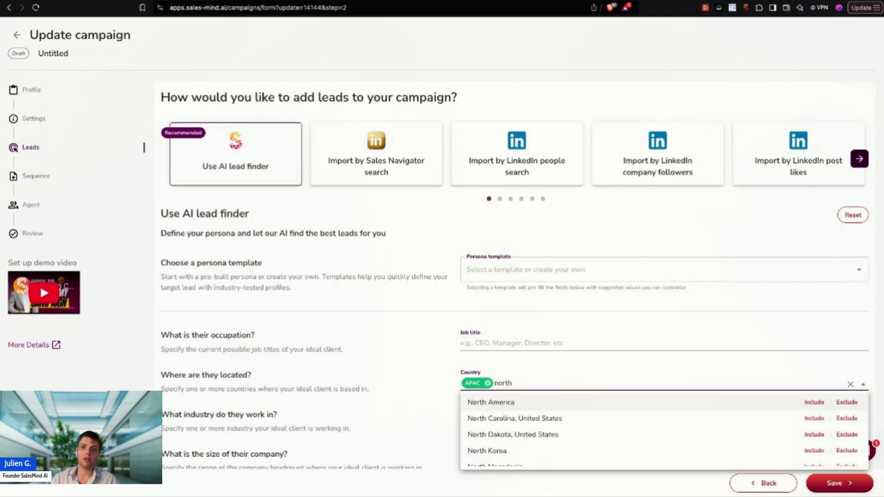
left_click(519, 402)
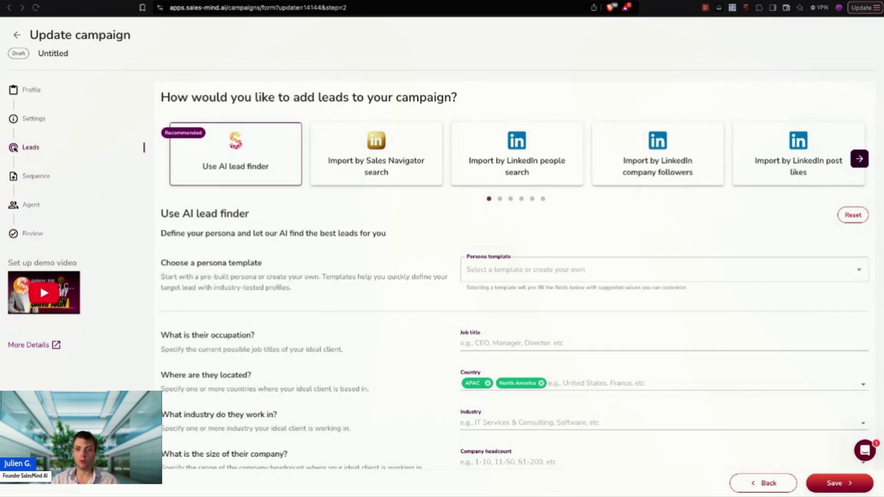
Step: Add Alabama, Alaska and Czechia to the target countries and save the lead finder settings
left_click(566, 386)
type("alba")
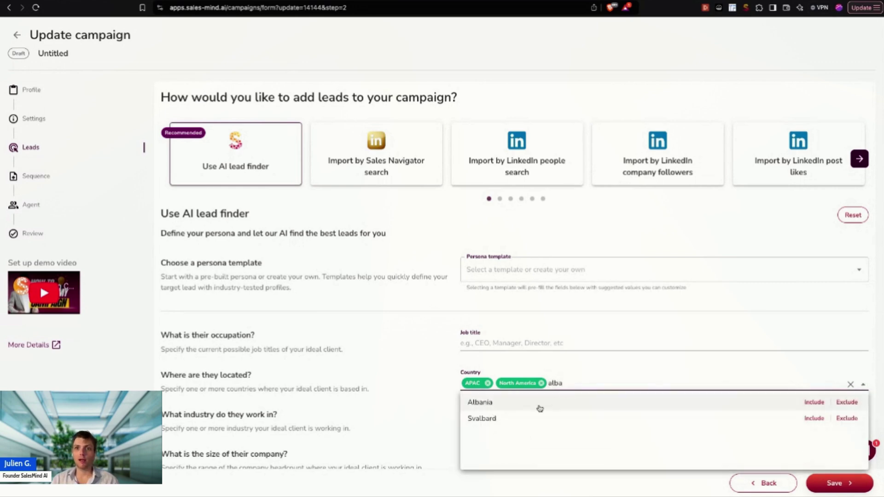
left_click(539, 408)
left_click(625, 387)
type("ala")
left_click(599, 403)
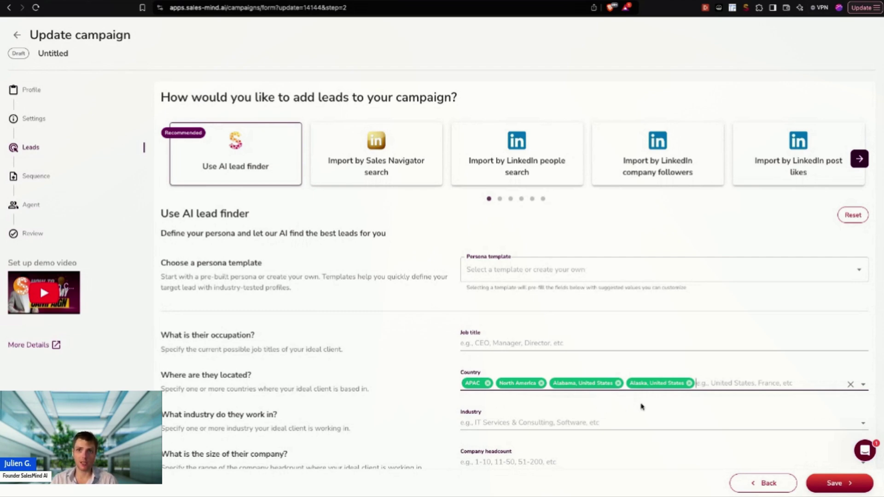
left_click(718, 381)
type("cz")
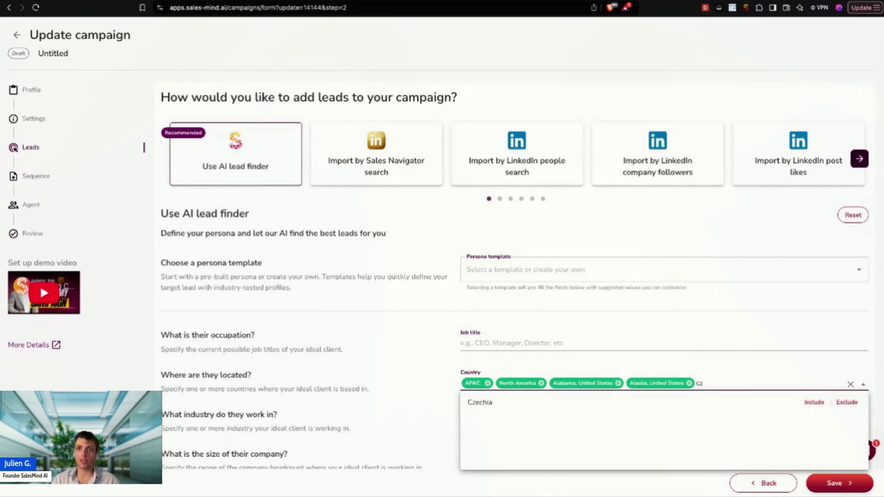
left_click(762, 407)
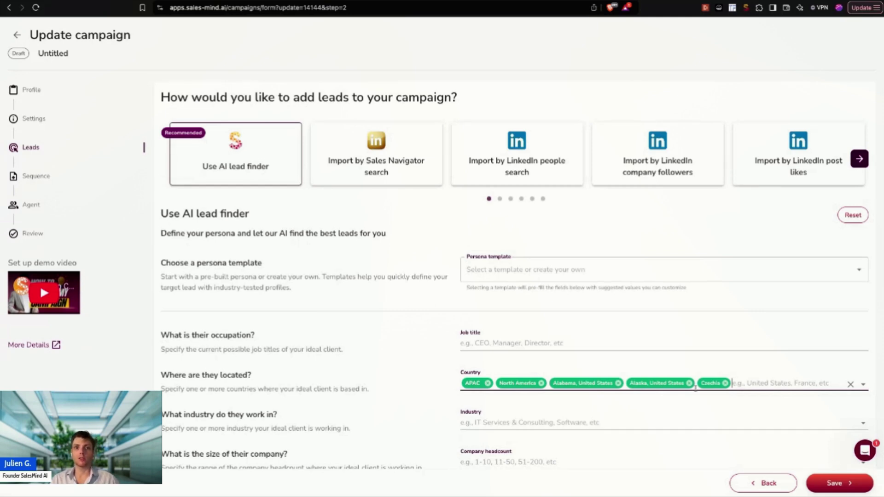
scroll(695, 388, "down", 1)
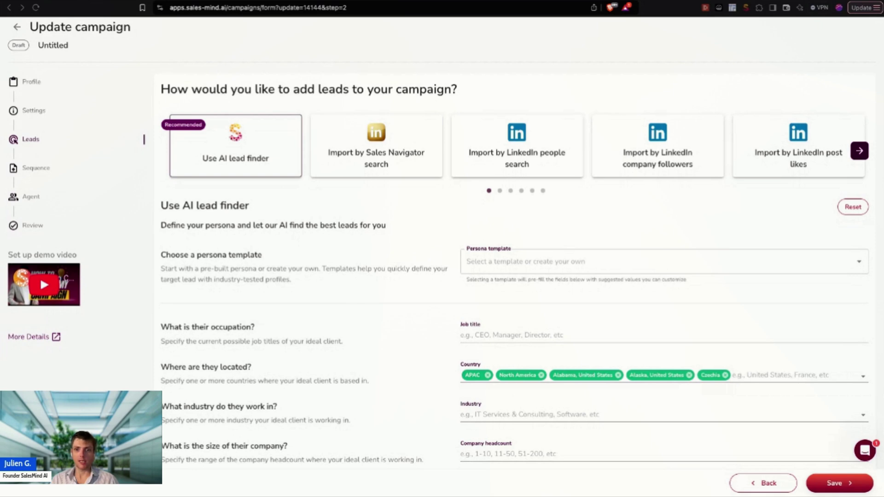
scroll(515, 374, "down", 3)
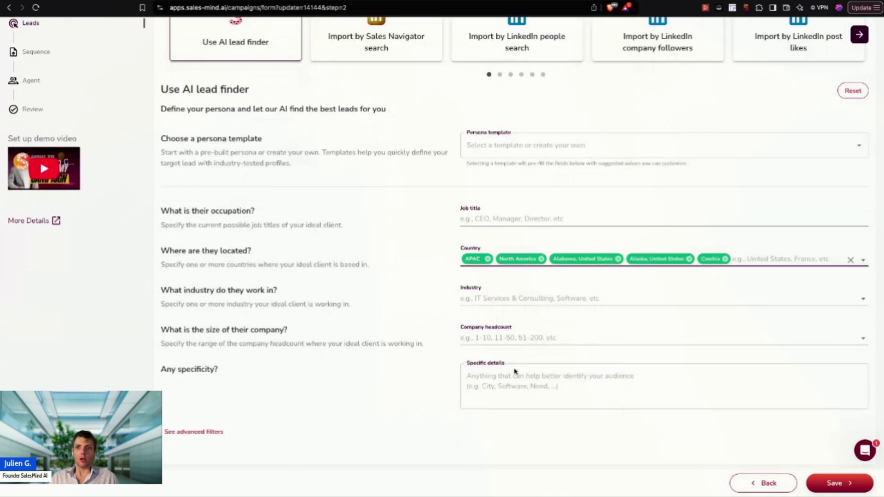
left_click(830, 484)
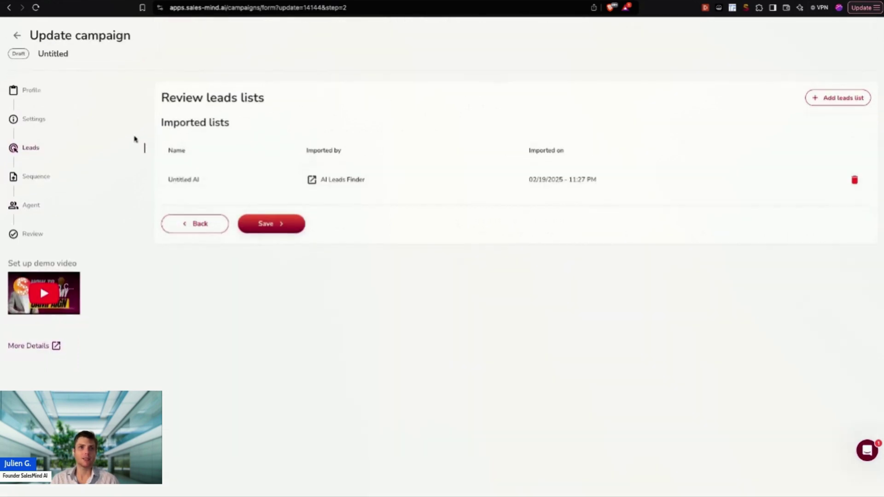
Step: Go to the campaign's Sequence step and continue with the Auto Outbound v2 template
left_click(31, 176)
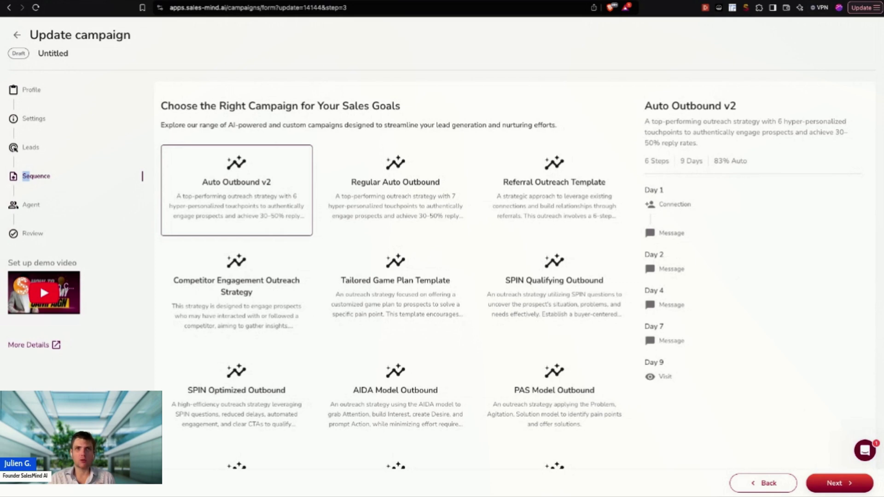
left_click(841, 482)
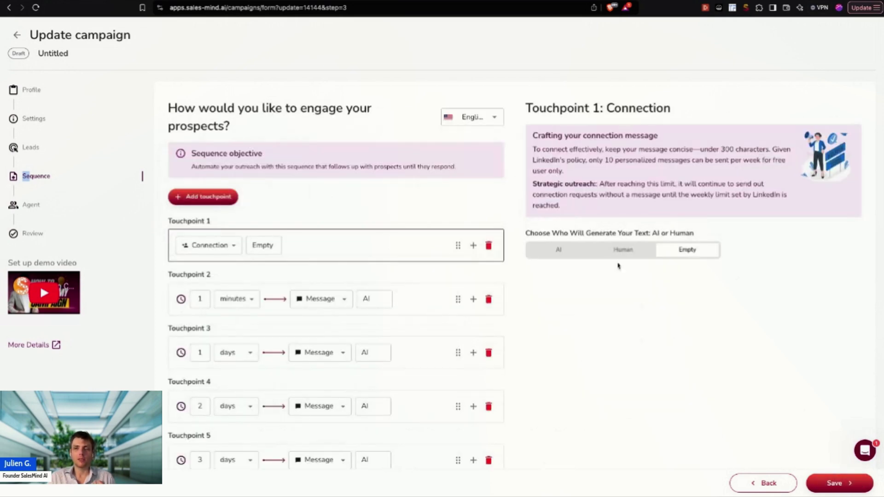
Step: Let AI generate Touchpoint 1's connection message (Conversational, Short) and read through its instruction prompt
left_click(567, 250)
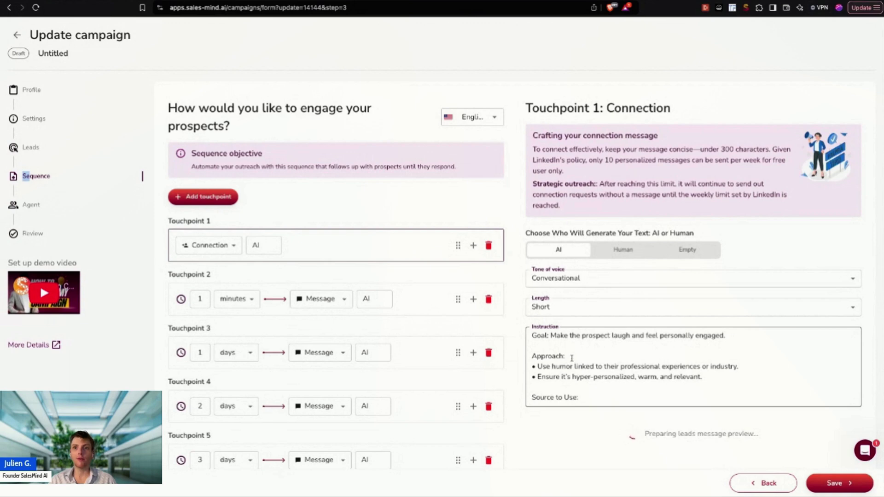
scroll(572, 358, "down", 3)
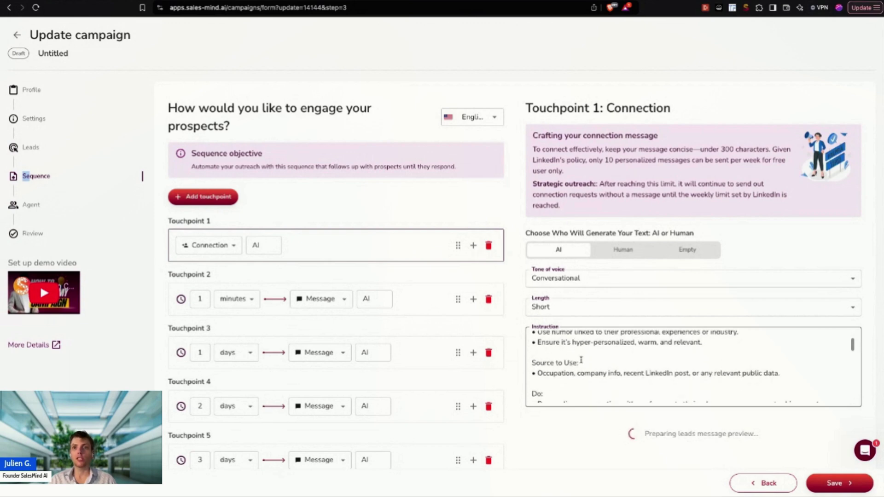
scroll(582, 362, "down", 2)
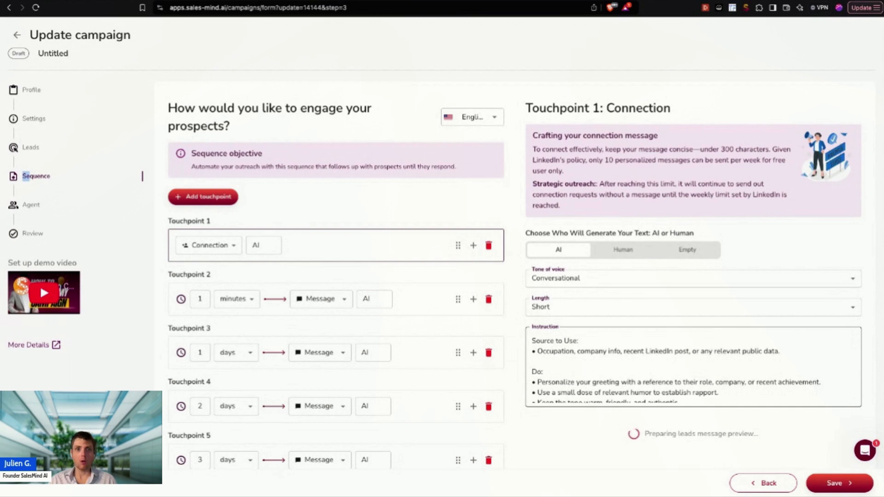
scroll(693, 367, "down", 5)
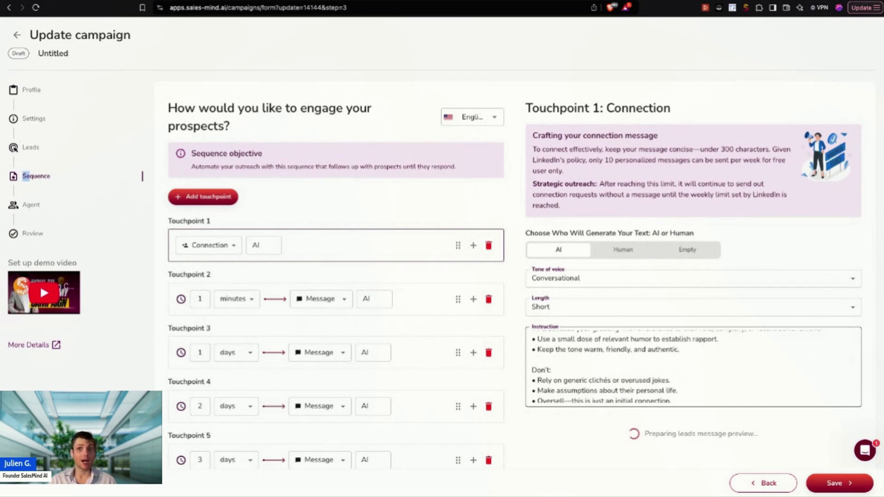
scroll(693, 367, "down", 5)
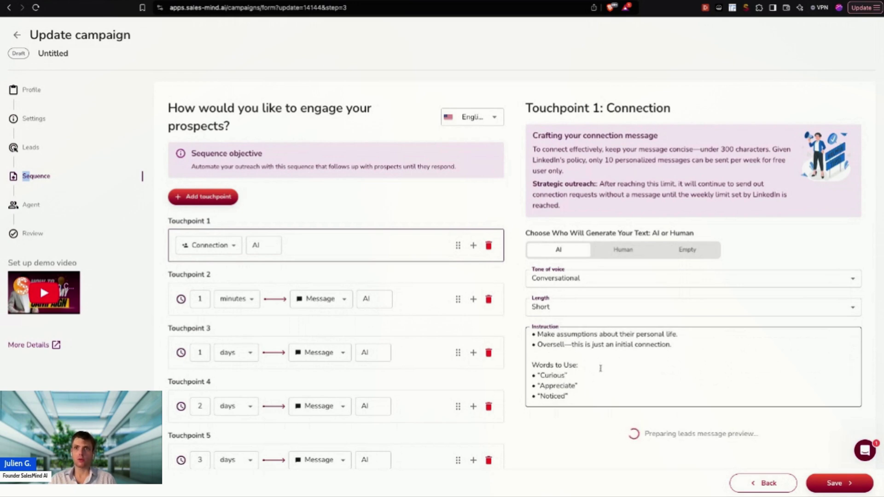
scroll(600, 369, "down", 5)
scroll(600, 368, "down", 5)
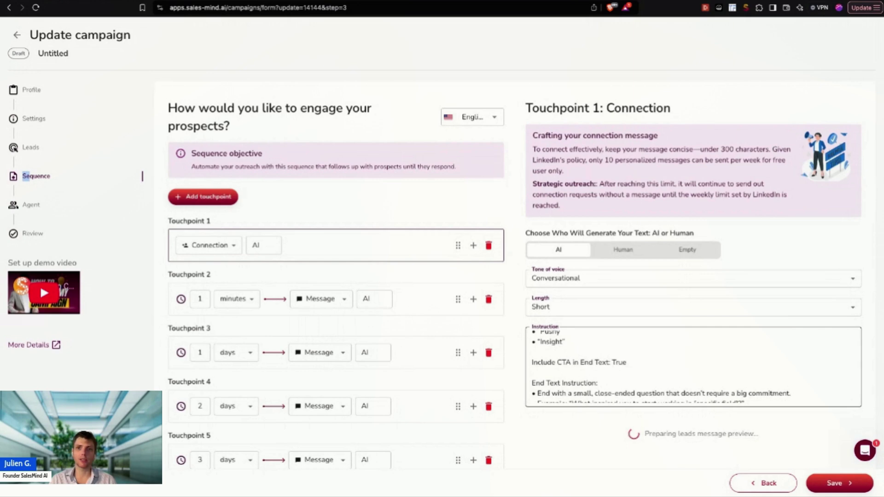
scroll(693, 367, "down", 1)
left_click(533, 367)
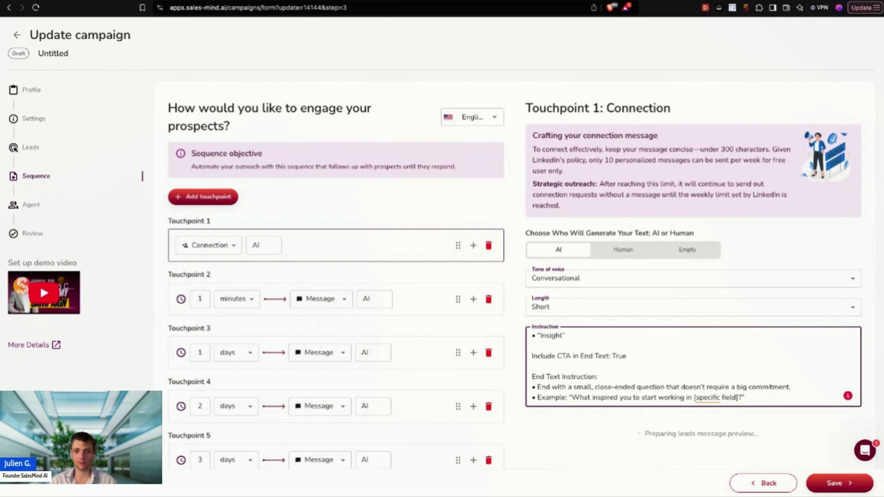
scroll(599, 355, "down", 3)
Step: Leave the instruction field and load the sales-mind.ai partnerships/white-label page in a new browser tab
left_click(560, 377)
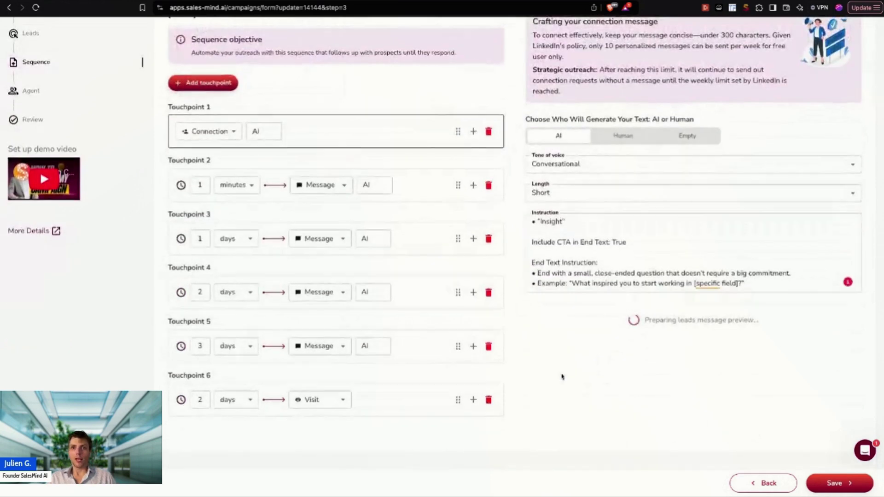
scroll(561, 377, "down", 1)
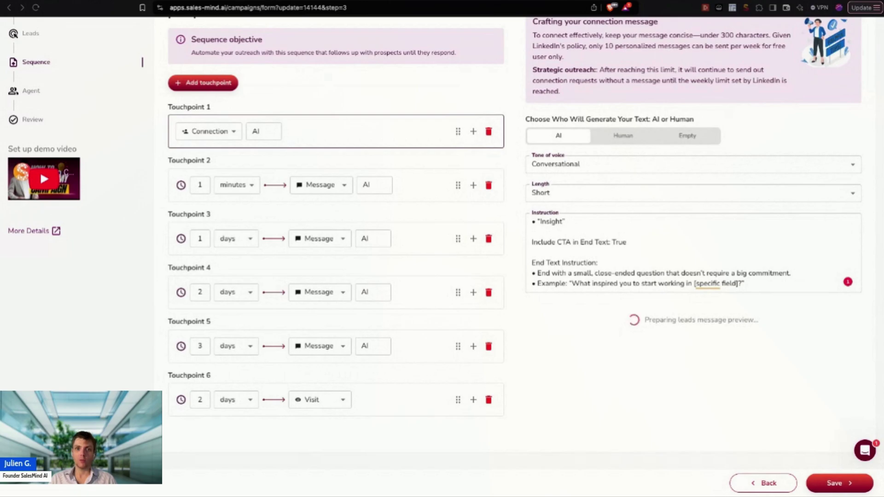
key("super+t")
type("sales-mind.ai/partnerships/white-label")
key("Return")
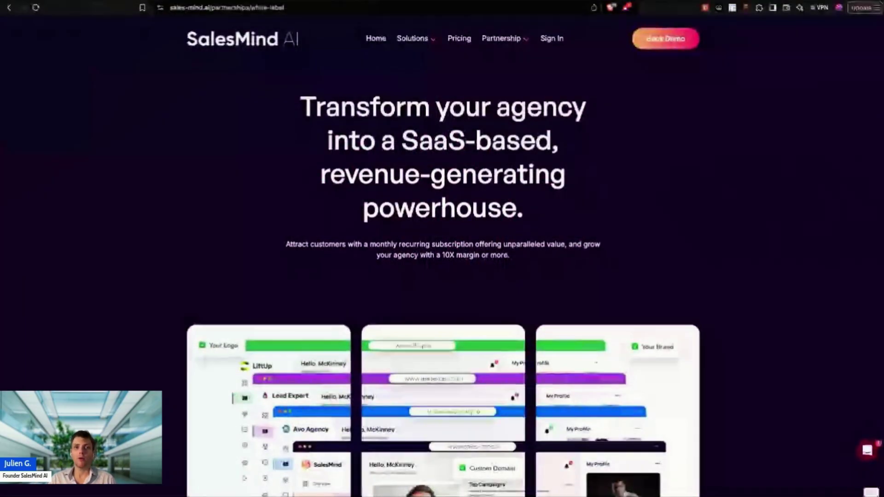
Step: Scroll past the testimonials and feature sections to the 'Start Selling Your White-Label Tool Today' banner
scroll(441, 258, "down", 3)
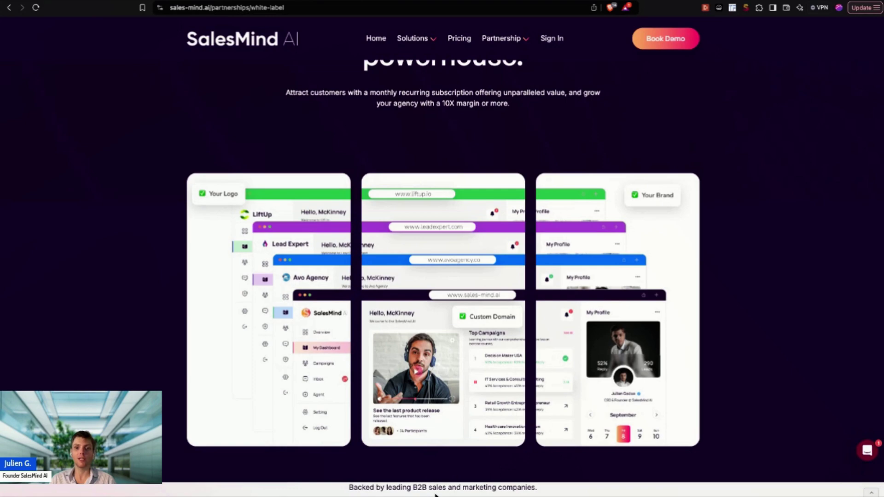
scroll(492, 422, "down", 10)
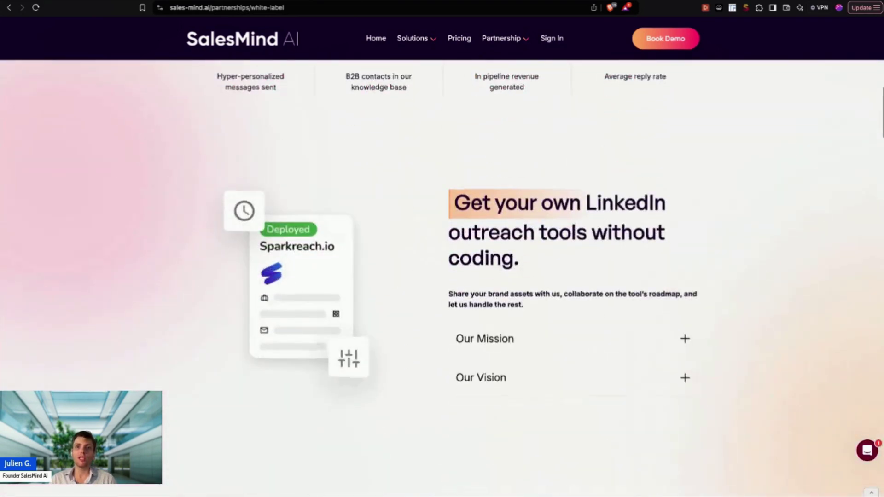
scroll(492, 422, "down", 8)
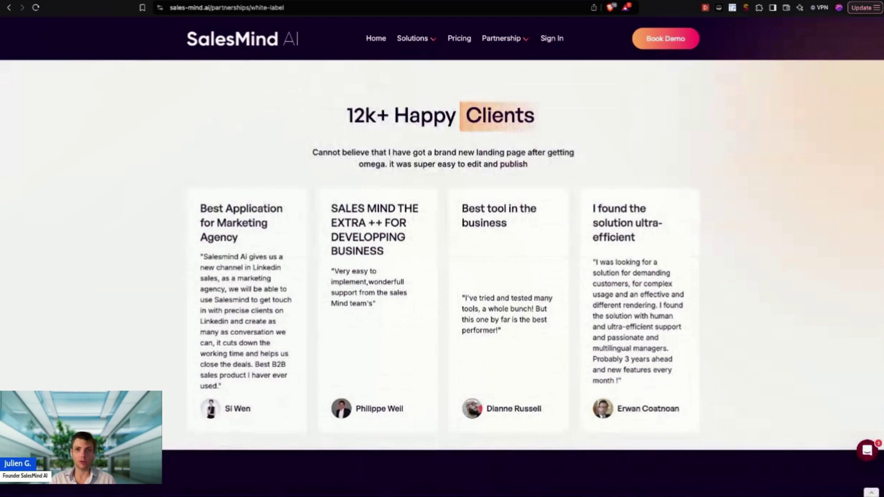
scroll(442, 258, "down", 5)
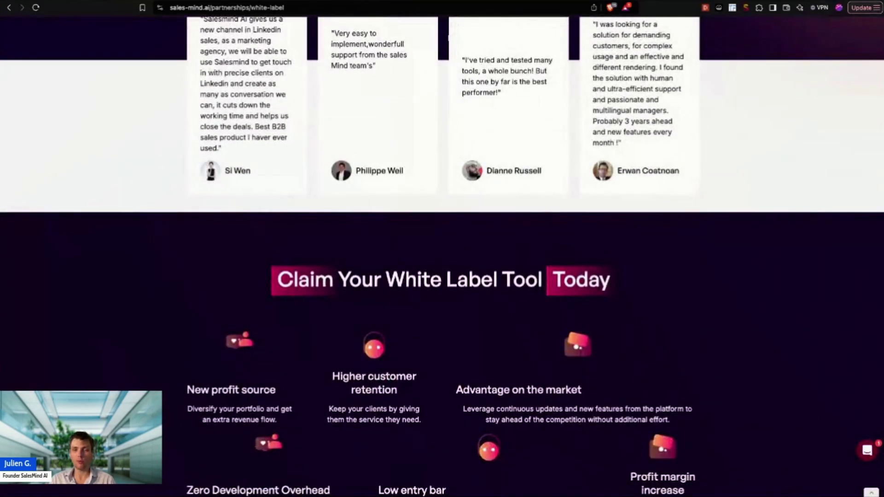
scroll(442, 255, "down", 10)
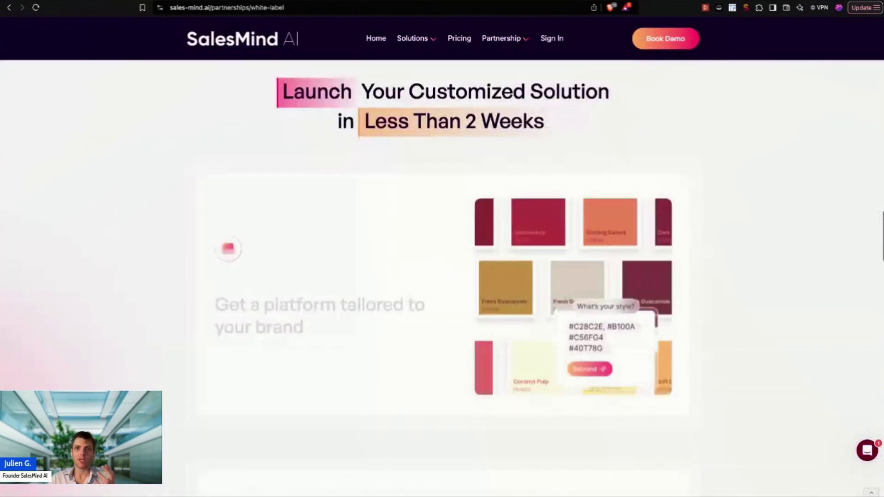
scroll(442, 257, "down", 3)
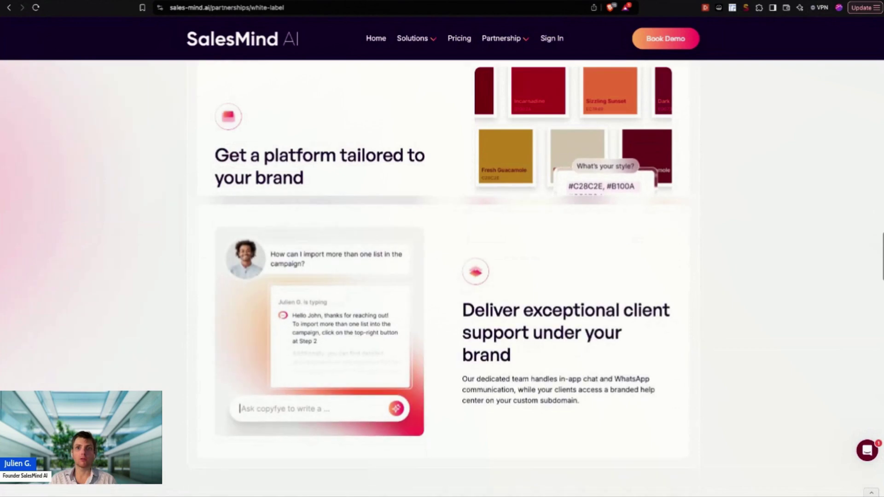
scroll(442, 257, "down", 1)
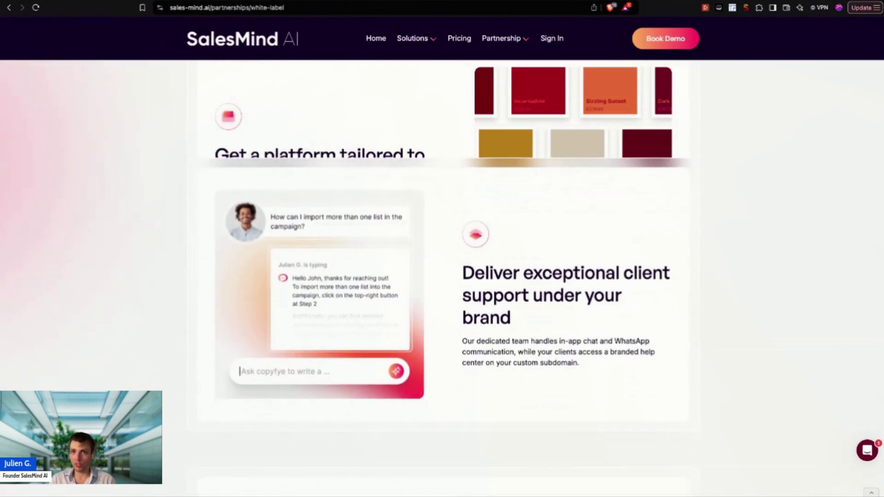
scroll(441, 258, "down", 3)
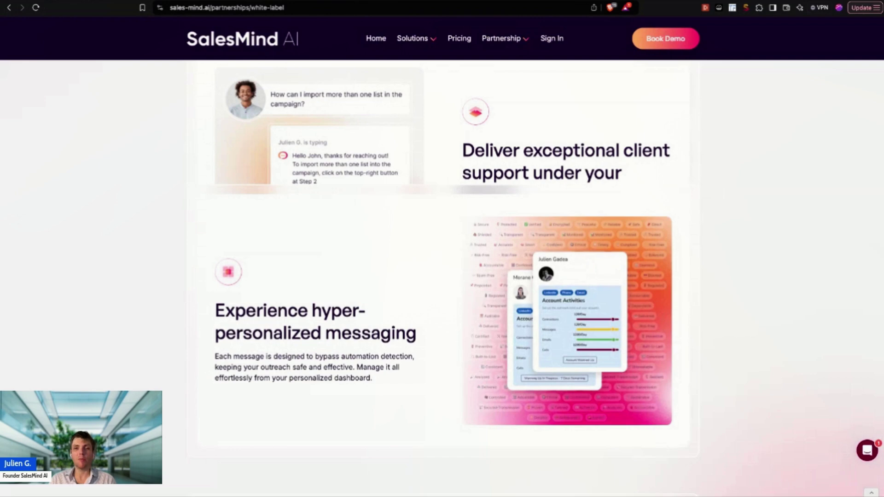
scroll(442, 258, "down", 3)
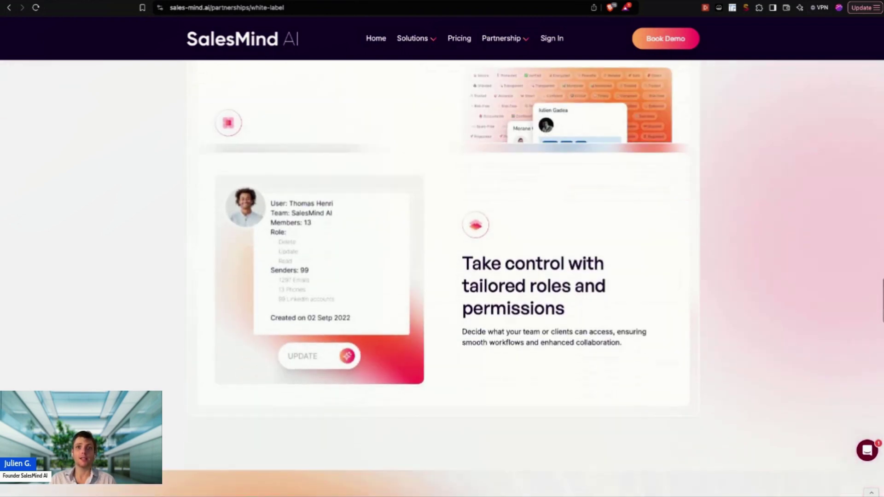
scroll(442, 258, "down", 3)
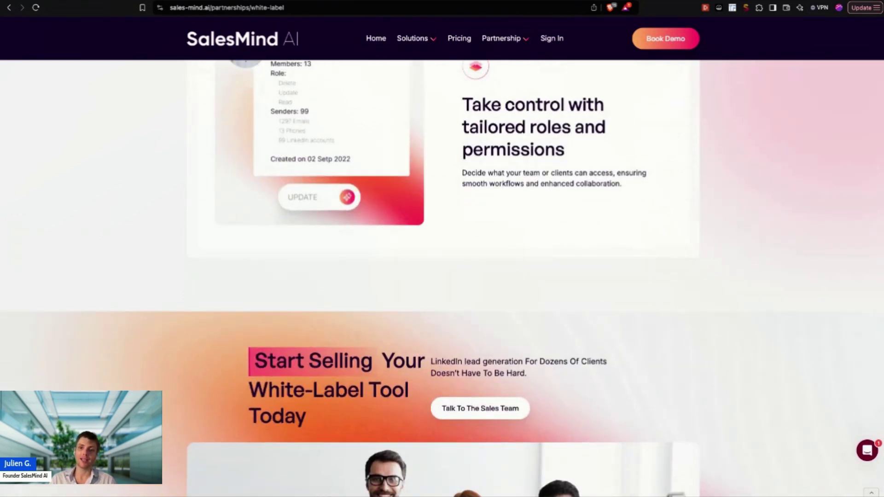
scroll(442, 258, "down", 7)
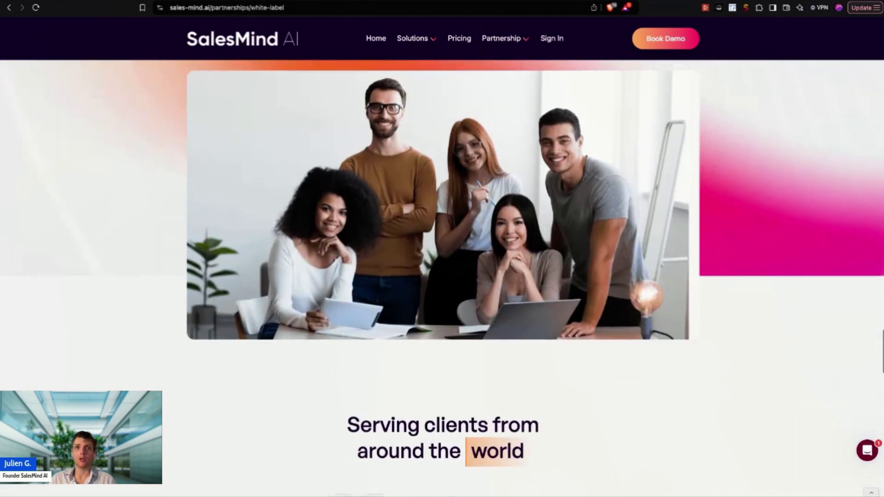
scroll(442, 257, "up", 3)
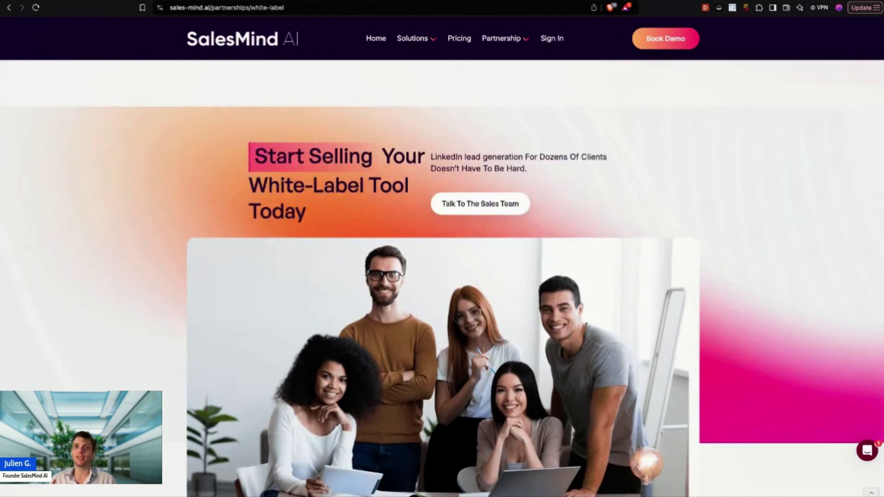